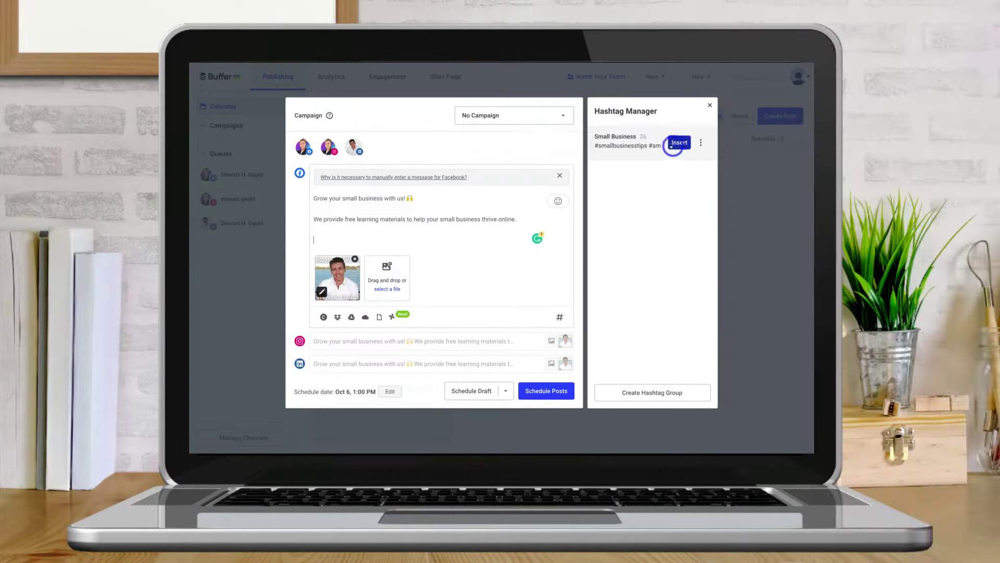
Insert the Small Business hashtags into the Facebook text and, after blank lines, the Instagram text.
{"action": "left_click", "coordinate": [678, 143]}
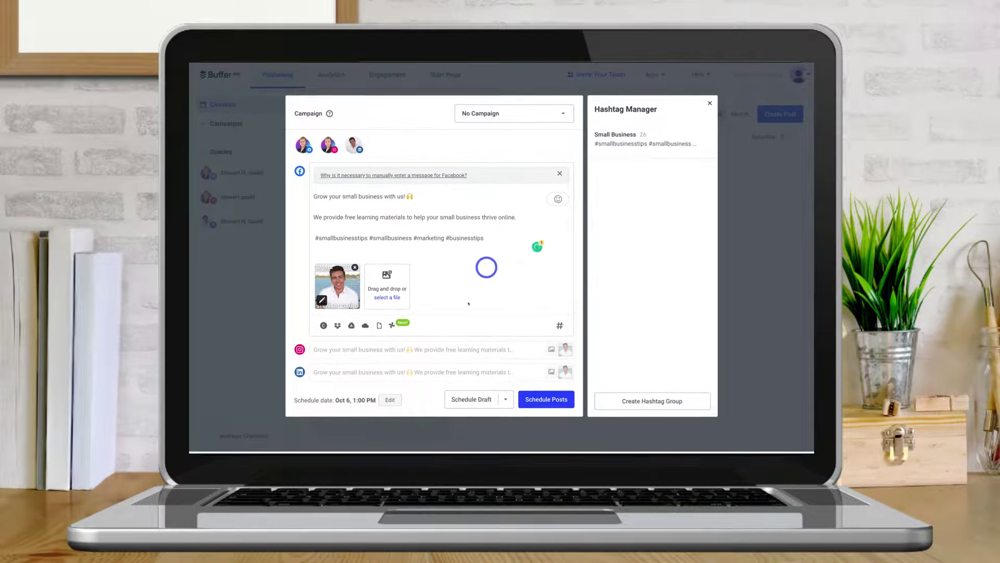
{"action": "left_click", "coordinate": [462, 351]}
{"action": "left_click", "coordinate": [520, 236]}
{"action": "key", "text": "Return"}
{"action": "key", "text": "Return"}
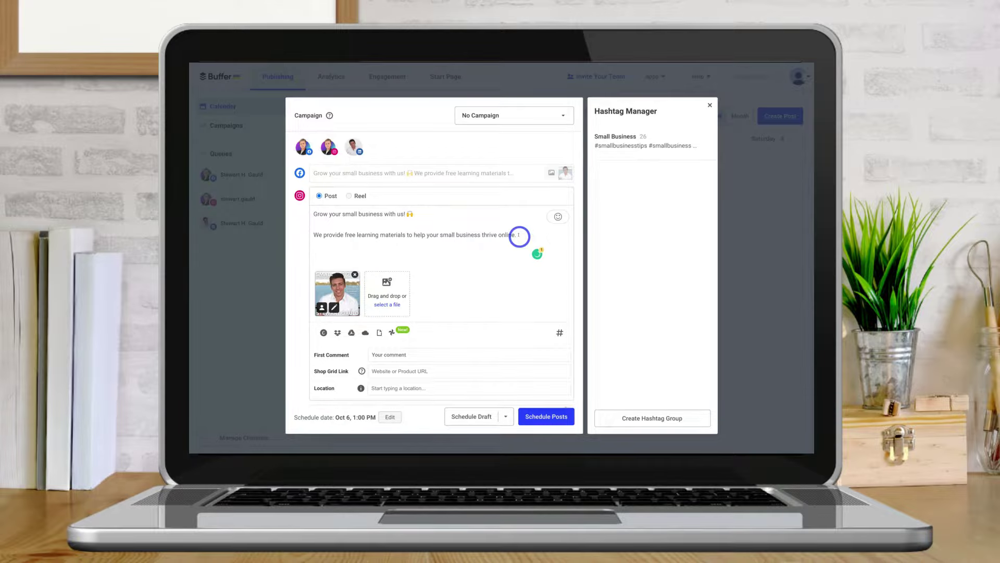
{"action": "left_click", "coordinate": [677, 142]}
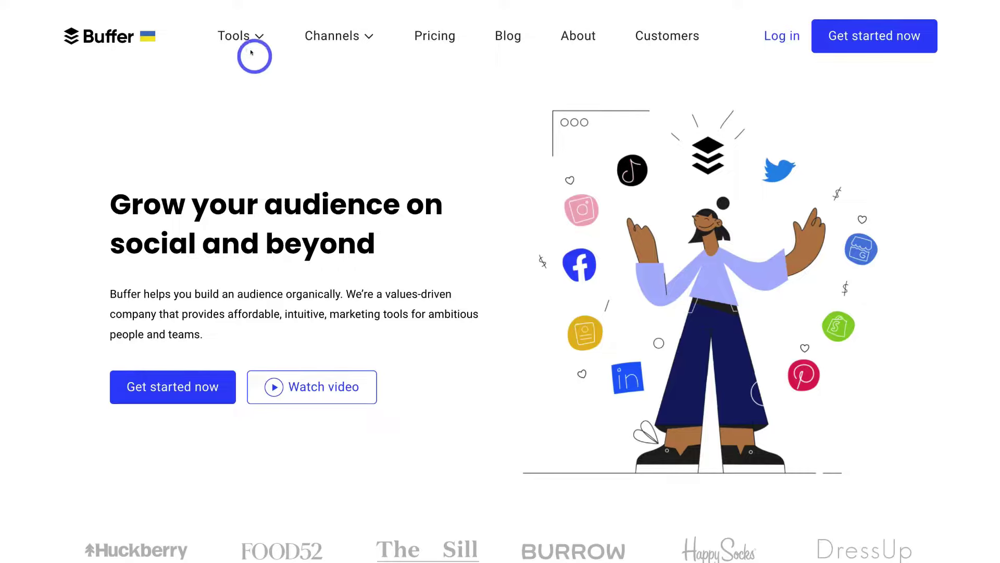
Browse the Tools menu, then the Channels menu listing Facebook through TikTok.
{"action": "left_click", "coordinate": [239, 36]}
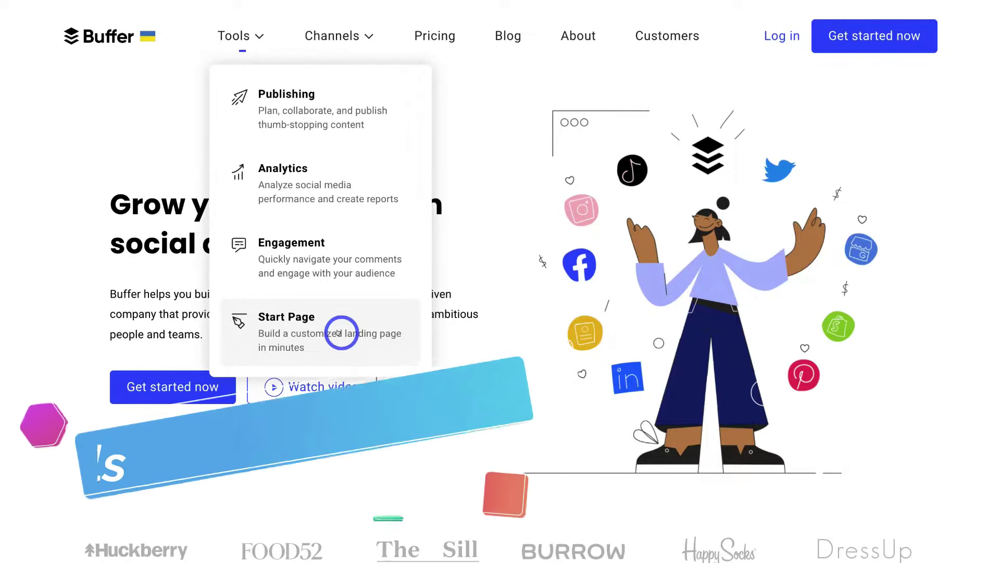
{"action": "left_click", "coordinate": [335, 32]}
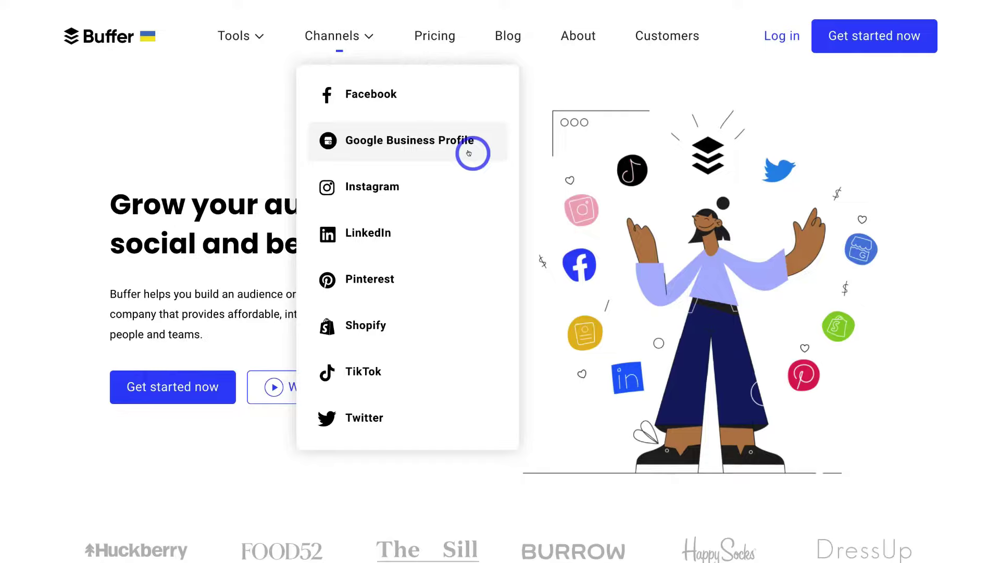
{"action": "scroll", "coordinate": [425, 45], "scroll_direction": "down", "scroll_amount": 1}
Open the Pricing page and scroll through the Free, Essentials, Team and Agency plan cards.
{"action": "left_click", "coordinate": [426, 46]}
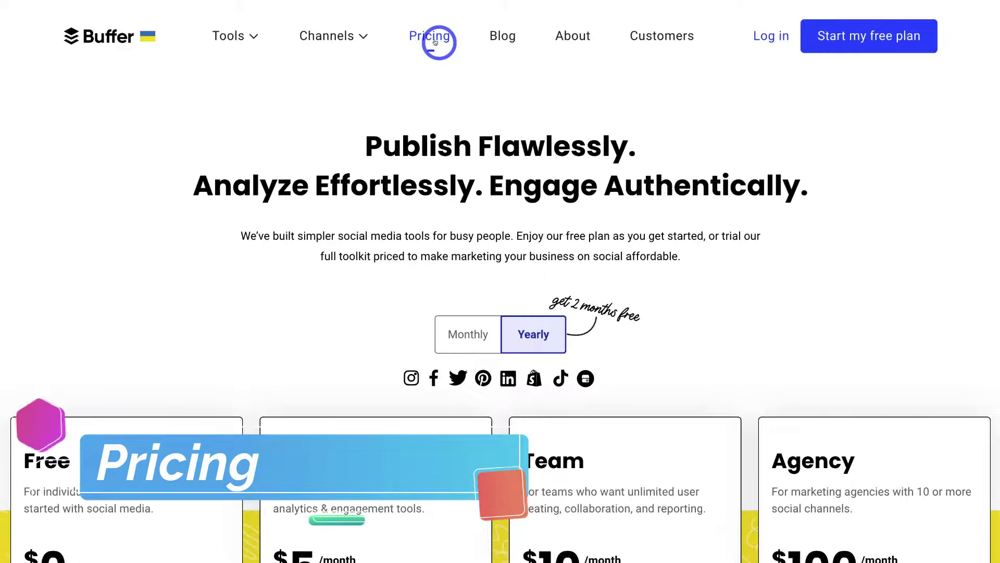
{"action": "scroll", "coordinate": [277, 296], "scroll_direction": "down", "scroll_amount": 5}
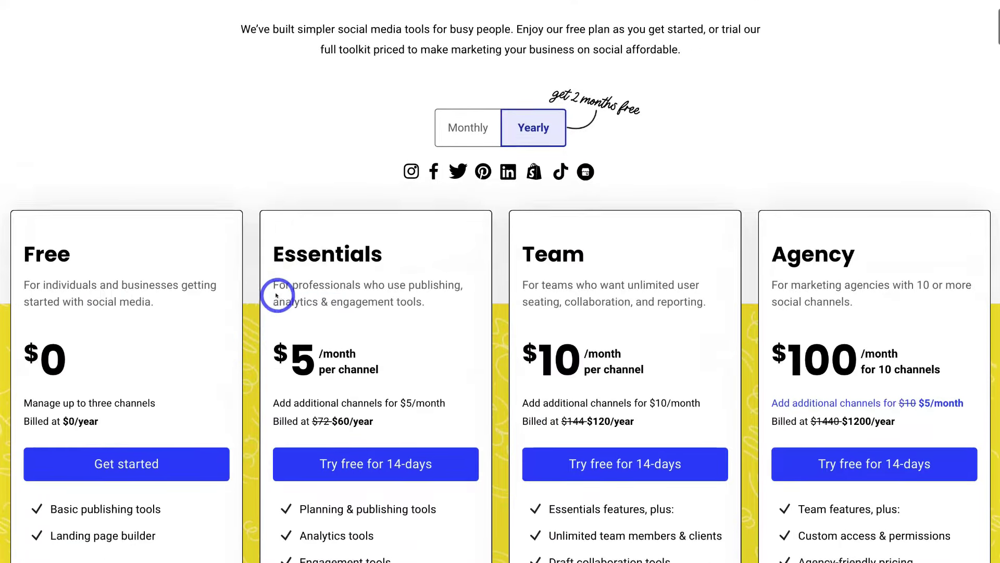
{"action": "scroll", "coordinate": [273, 294], "scroll_direction": "down", "scroll_amount": 1}
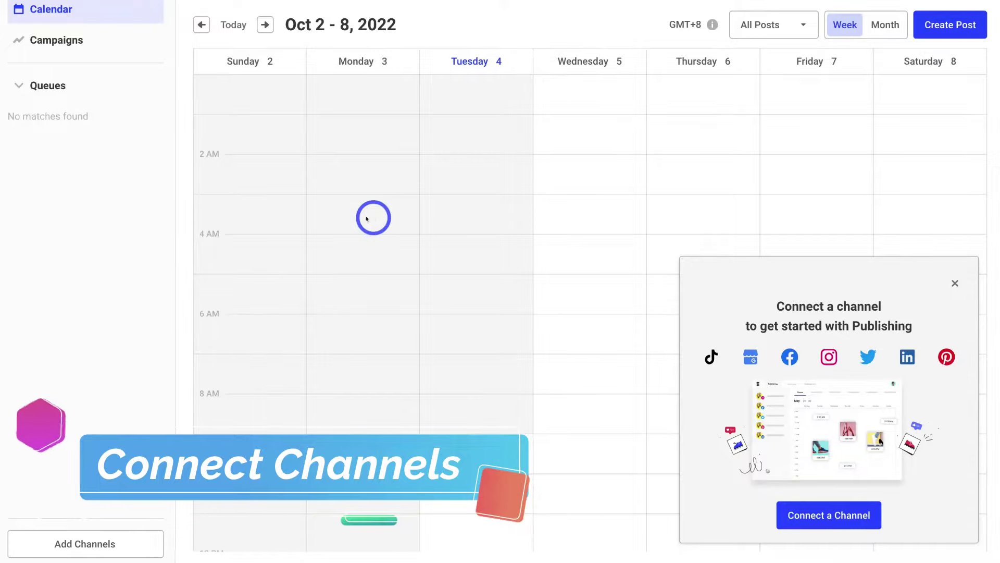
Add a new channel by starting the Facebook Page connection.
{"action": "left_click", "coordinate": [120, 541]}
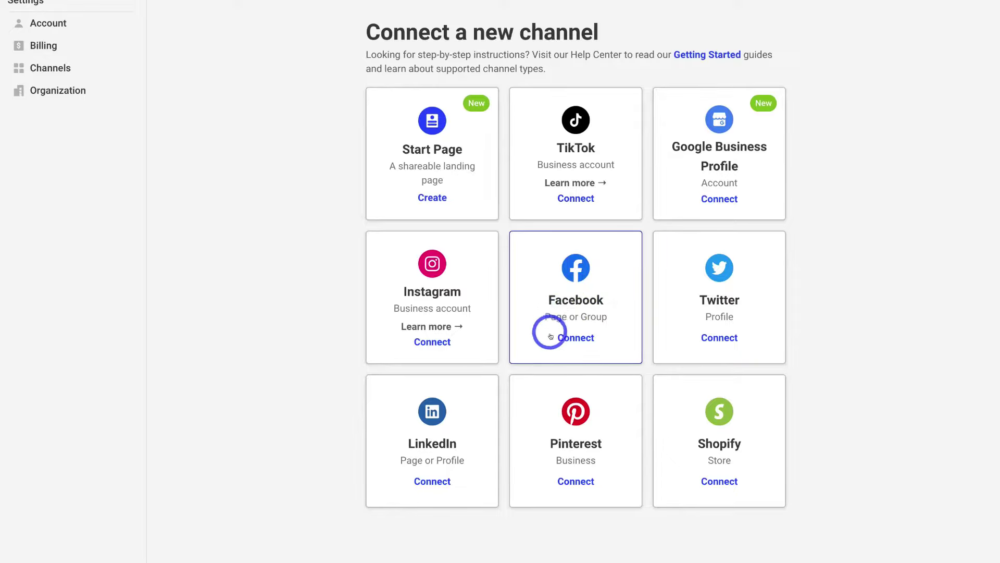
{"action": "left_click", "coordinate": [574, 336]}
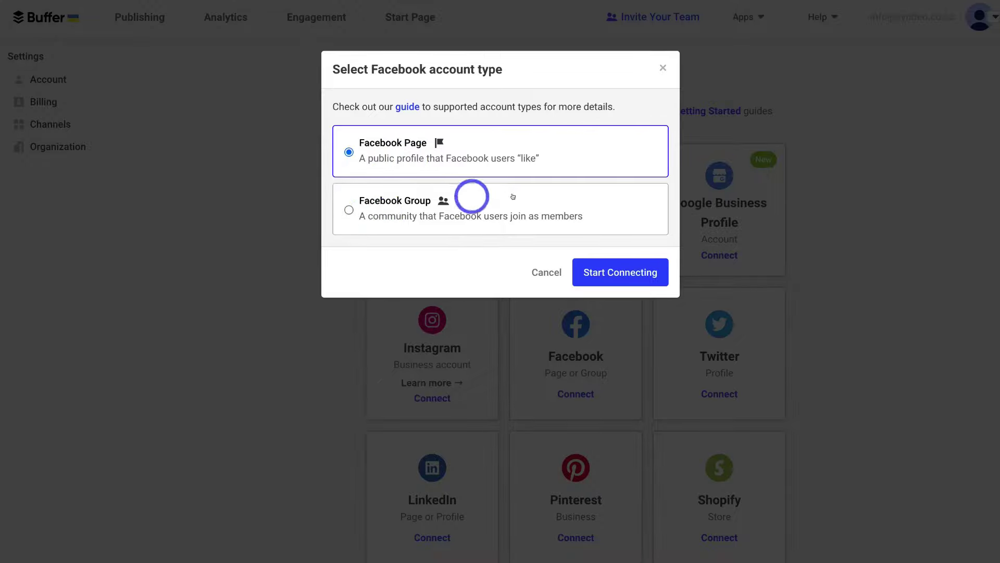
{"action": "left_click", "coordinate": [629, 271]}
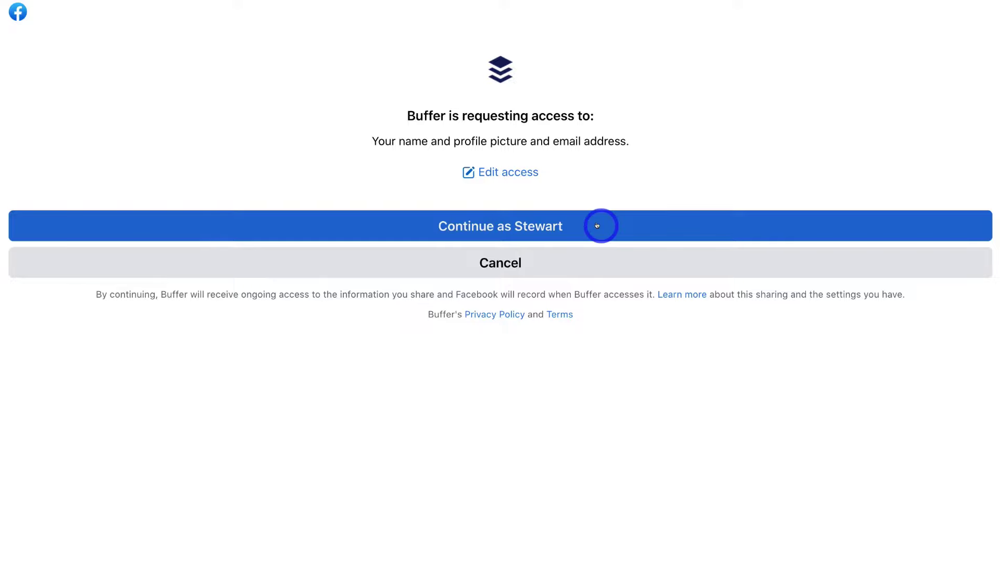
Approve Buffer's Facebook permissions and add the third Facebook Page to Buffer.
{"action": "left_click", "coordinate": [597, 225]}
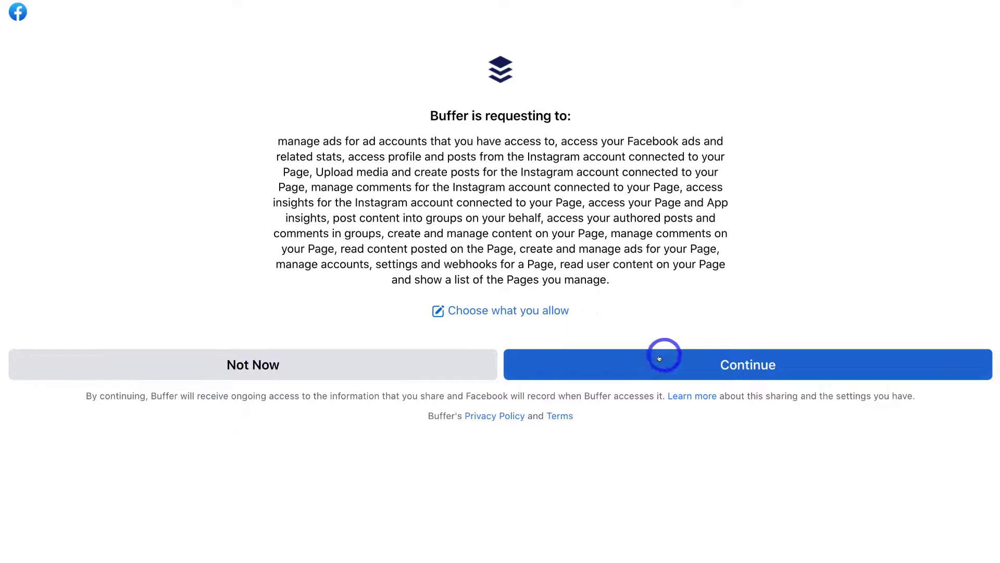
{"action": "left_click", "coordinate": [702, 365]}
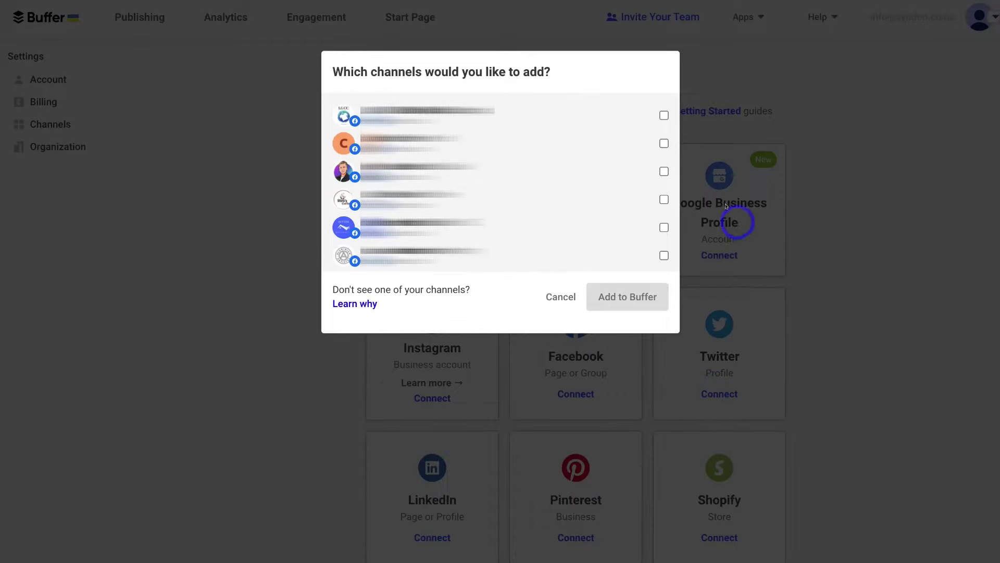
{"action": "left_click", "coordinate": [660, 171]}
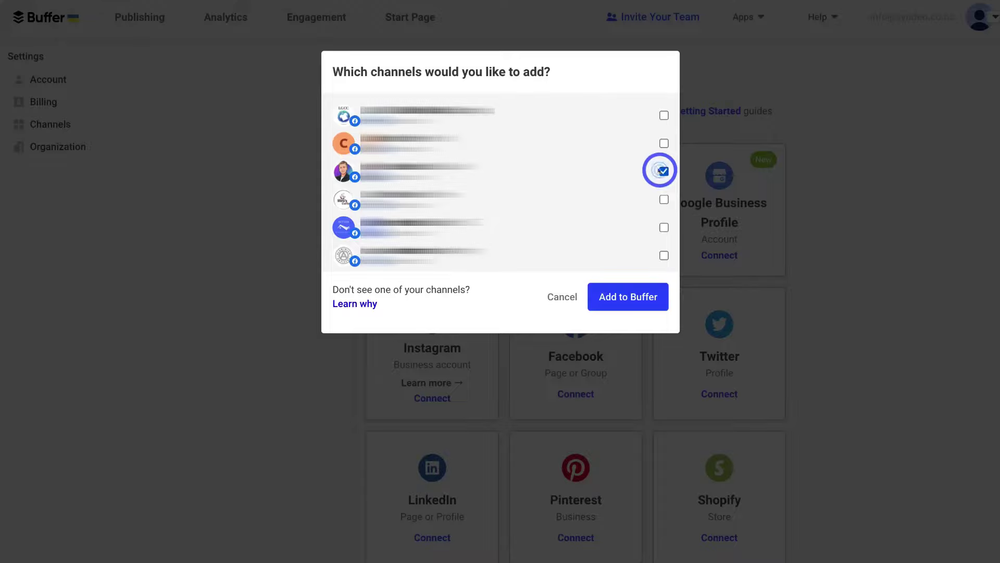
{"action": "left_click", "coordinate": [626, 297]}
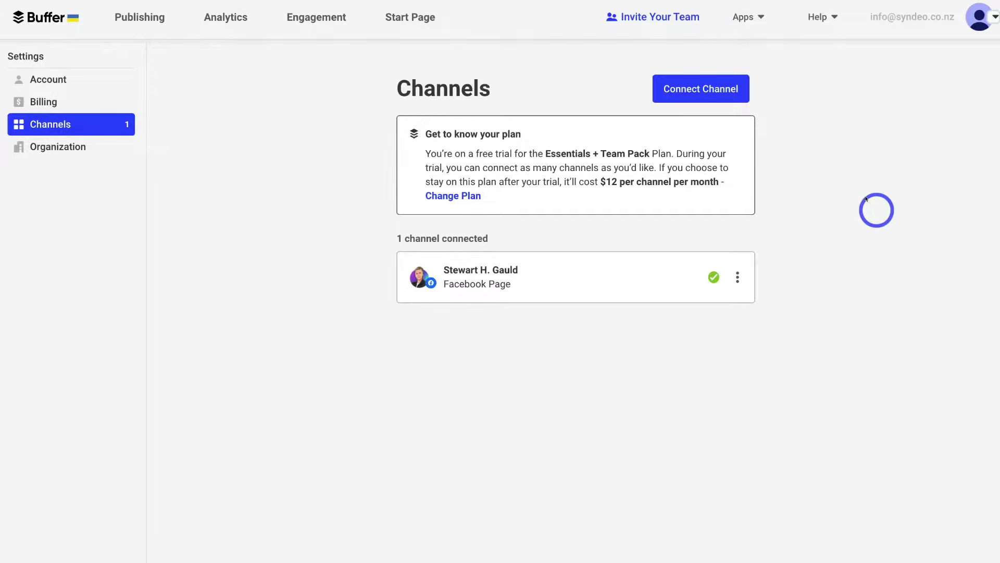
Start connecting another channel from the Channels page.
{"action": "left_click", "coordinate": [677, 99]}
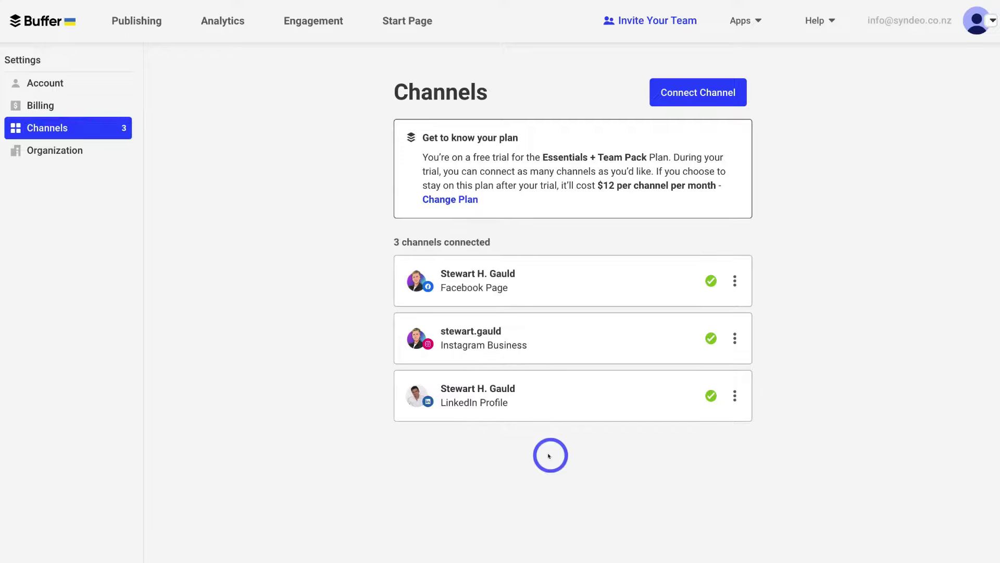
Return to the Publishing calendar to see the three empty channel queues.
{"action": "left_click", "coordinate": [139, 24]}
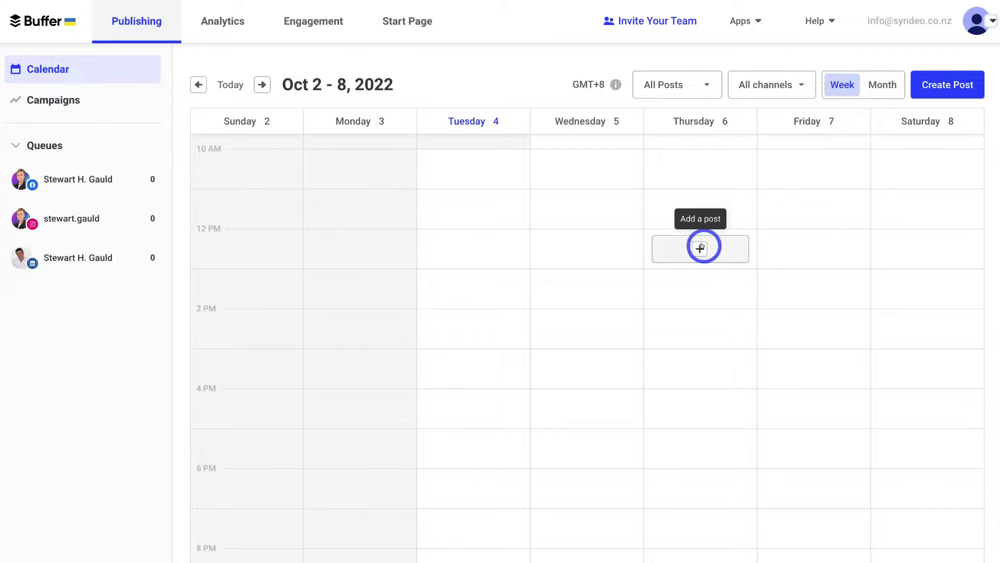
Check the channel and post-type filters, then show October 2022 in month view.
{"action": "left_click", "coordinate": [780, 84]}
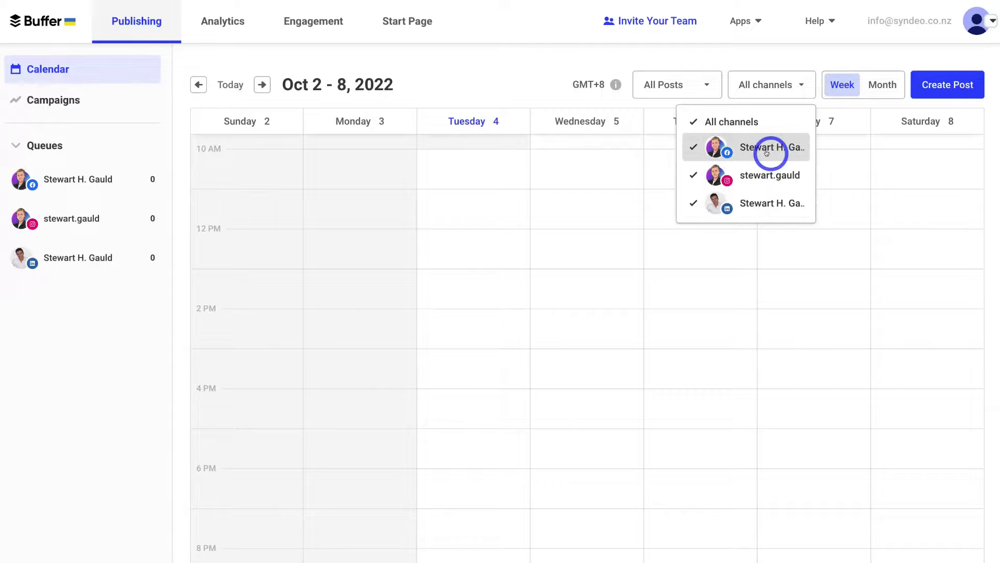
{"action": "left_click", "coordinate": [662, 84]}
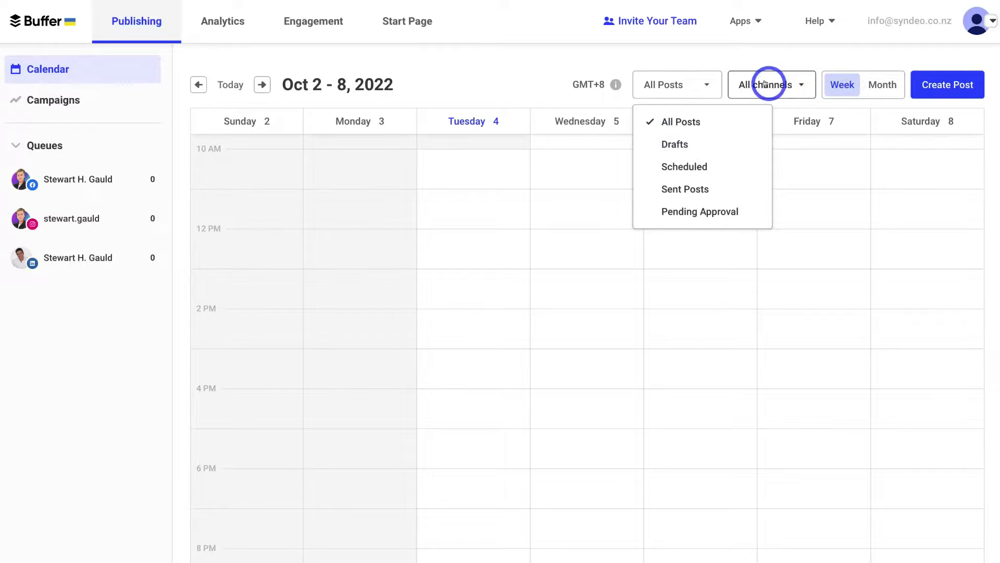
{"action": "left_click", "coordinate": [880, 84]}
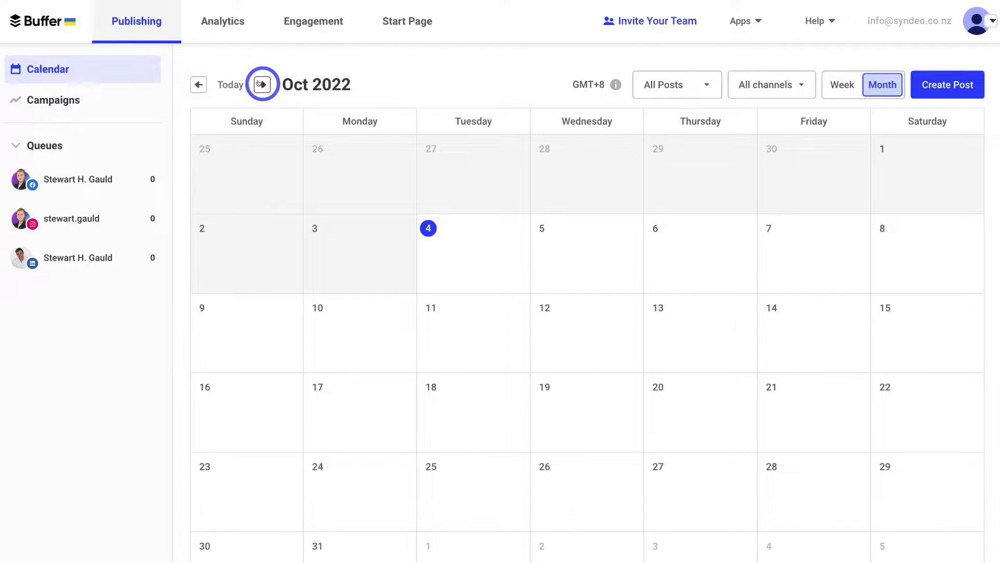
Switch the calendar back to the Oct 2–8, 2022 week view.
{"action": "left_click", "coordinate": [839, 86]}
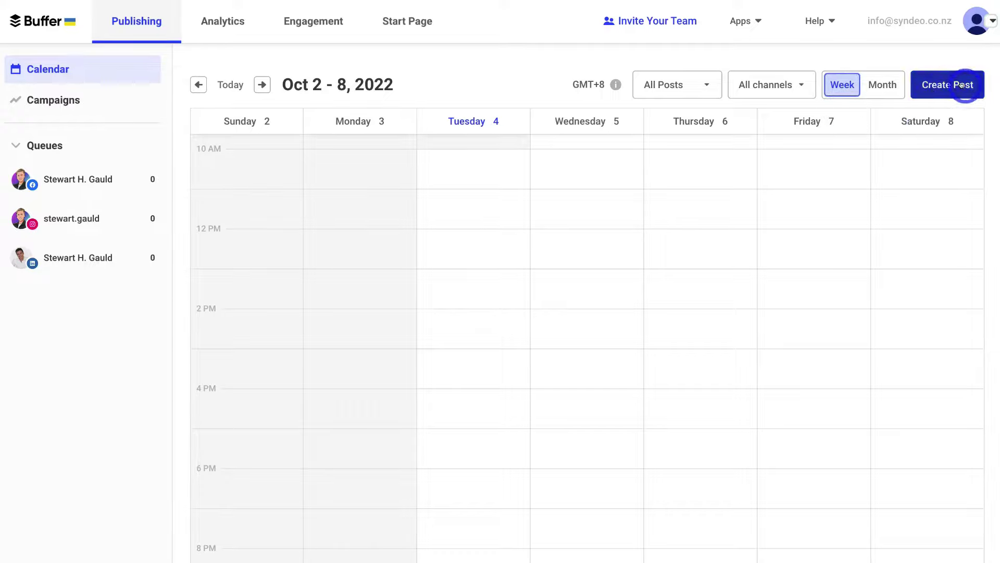
{"action": "mouse_move", "coordinate": [690, 250]}
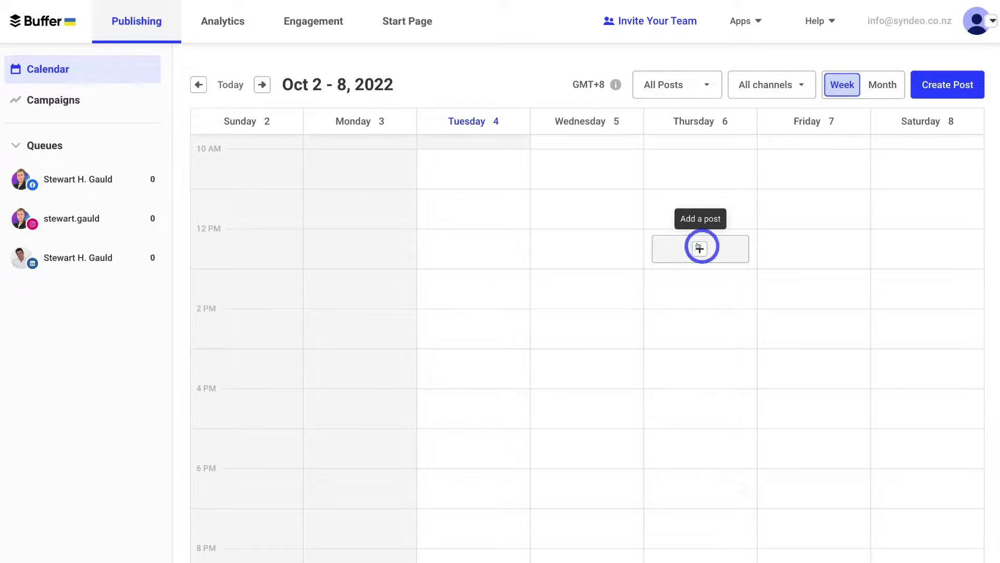
Start a post for Thursday Oct 6 at 12:00 PM and toggle its channel selection.
{"action": "left_click", "coordinate": [698, 248]}
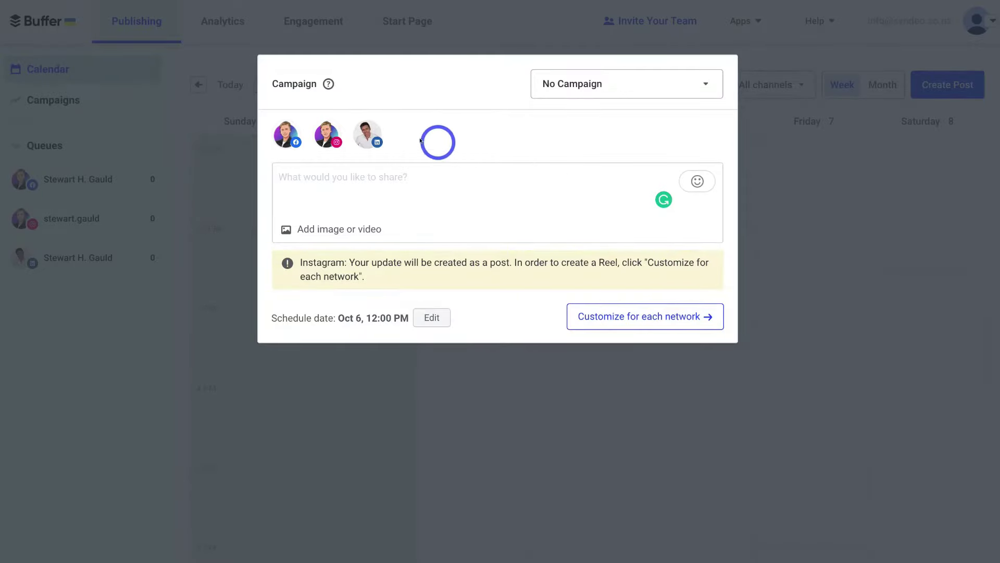
{"action": "left_click", "coordinate": [370, 136]}
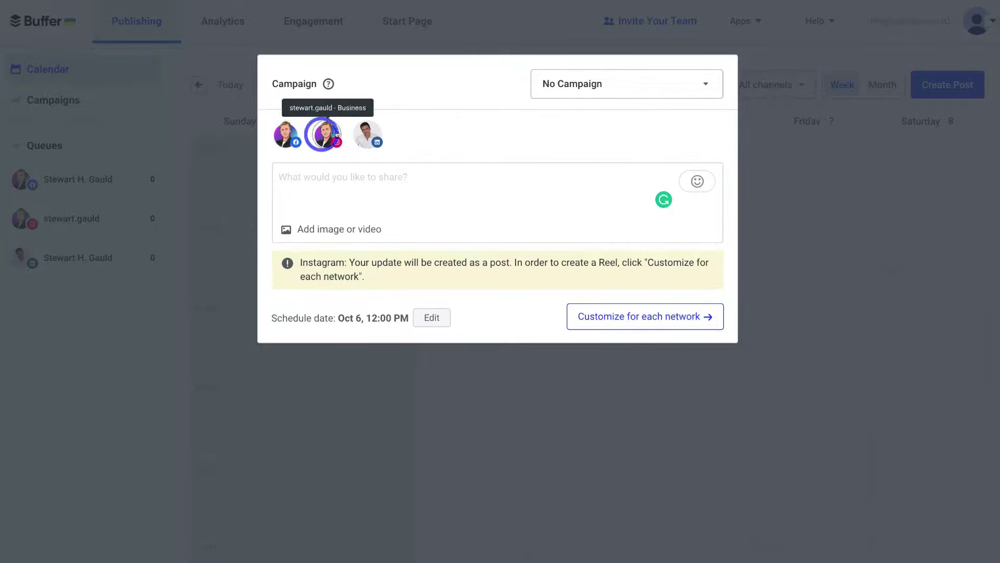
{"action": "left_click", "coordinate": [359, 134]}
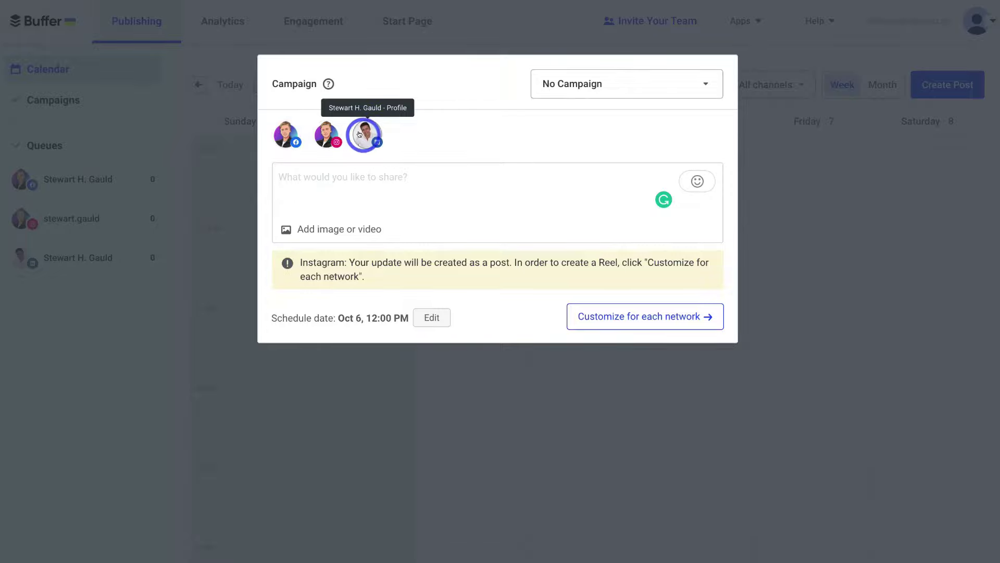
{"action": "left_click", "coordinate": [415, 123]}
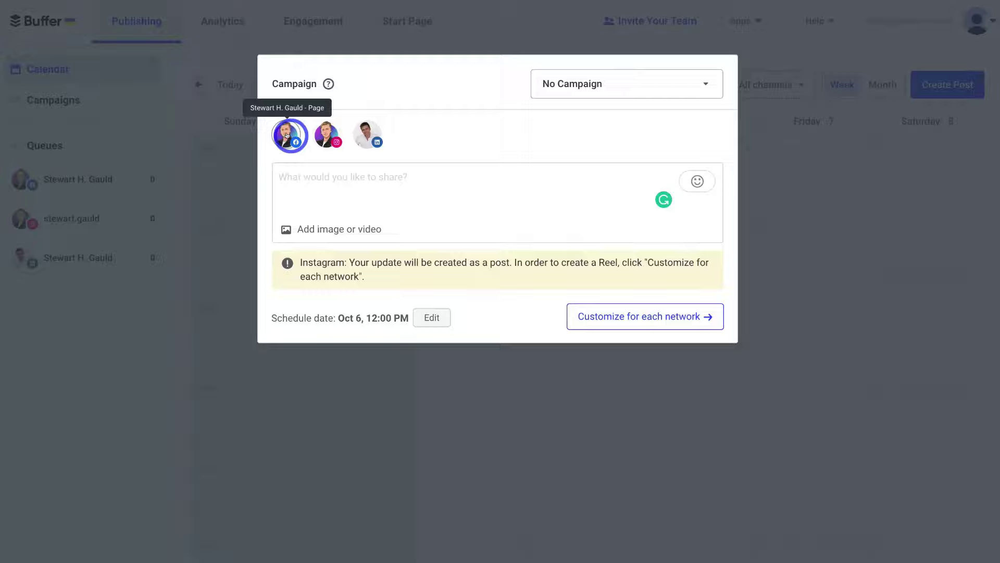
Add a 🙌 raised-hands emoji after "Grow your small business with us!" in the post text.
{"action": "left_click", "coordinate": [291, 171]}
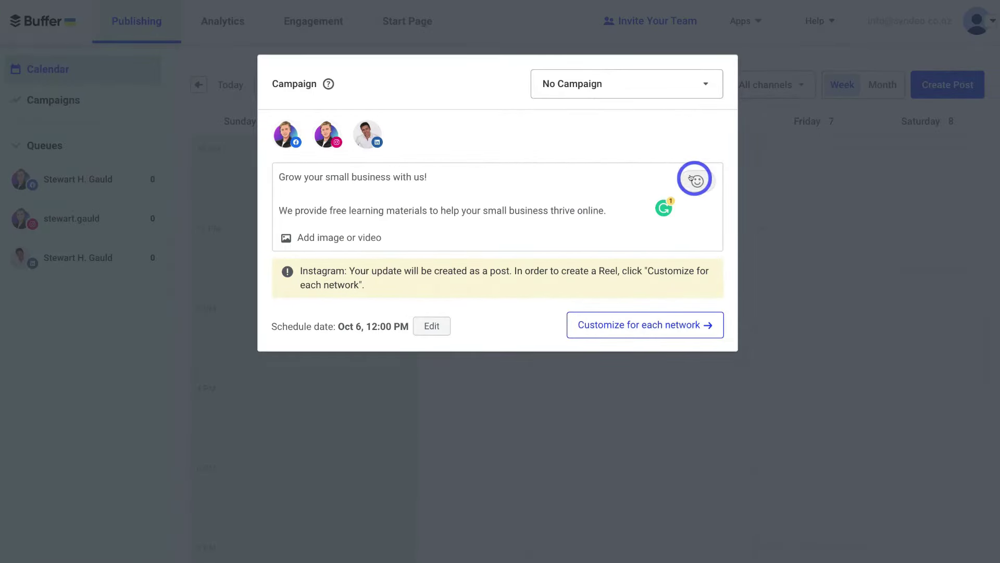
{"action": "left_click", "coordinate": [692, 179]}
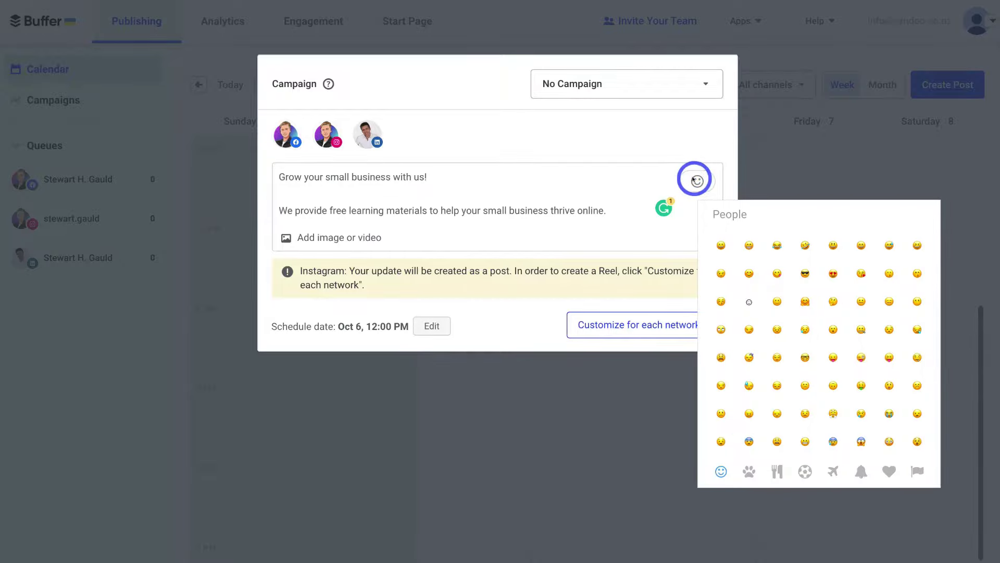
{"action": "scroll", "coordinate": [822, 290], "scroll_direction": "down", "scroll_amount": 5}
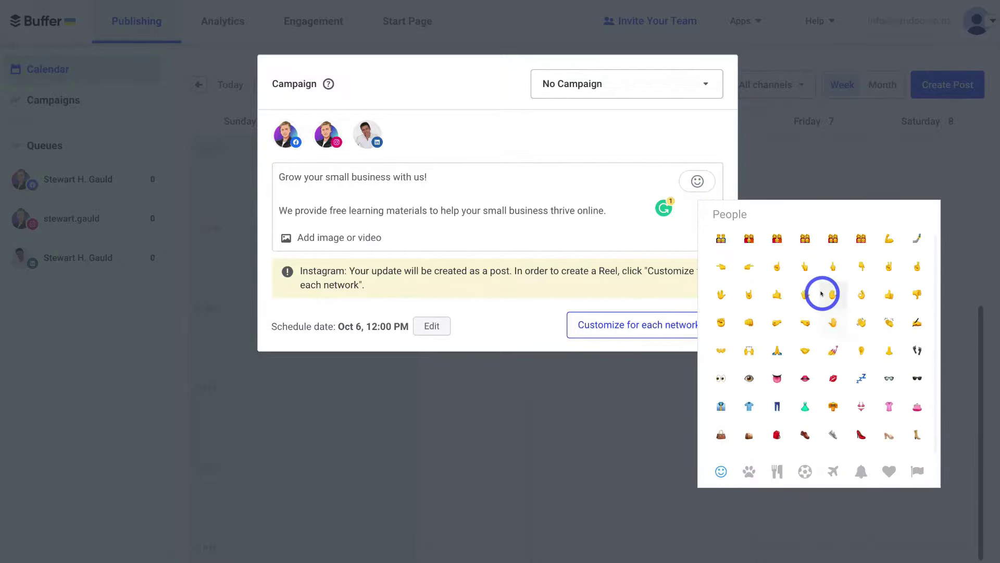
{"action": "left_click", "coordinate": [749, 351]}
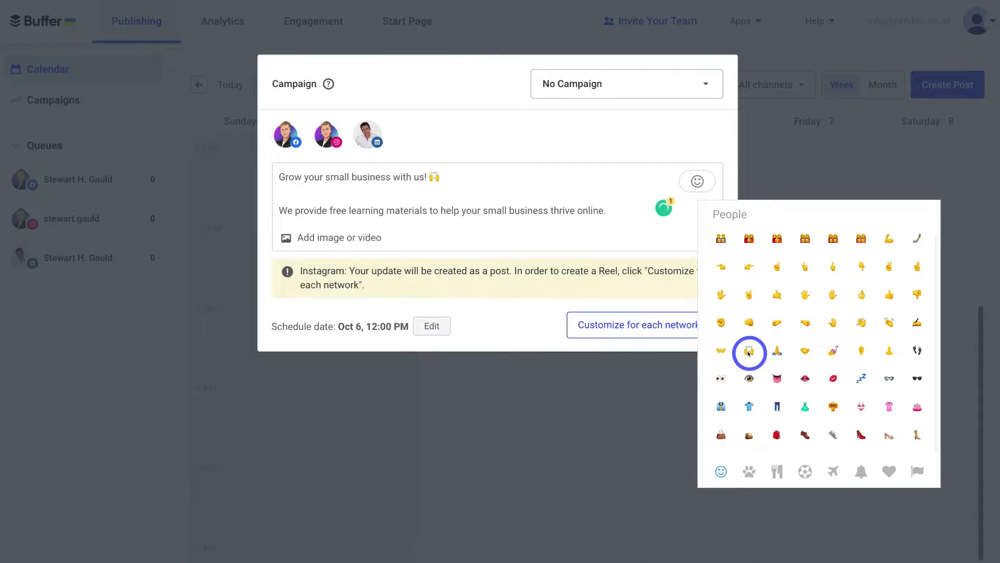
{"action": "left_click", "coordinate": [341, 238]}
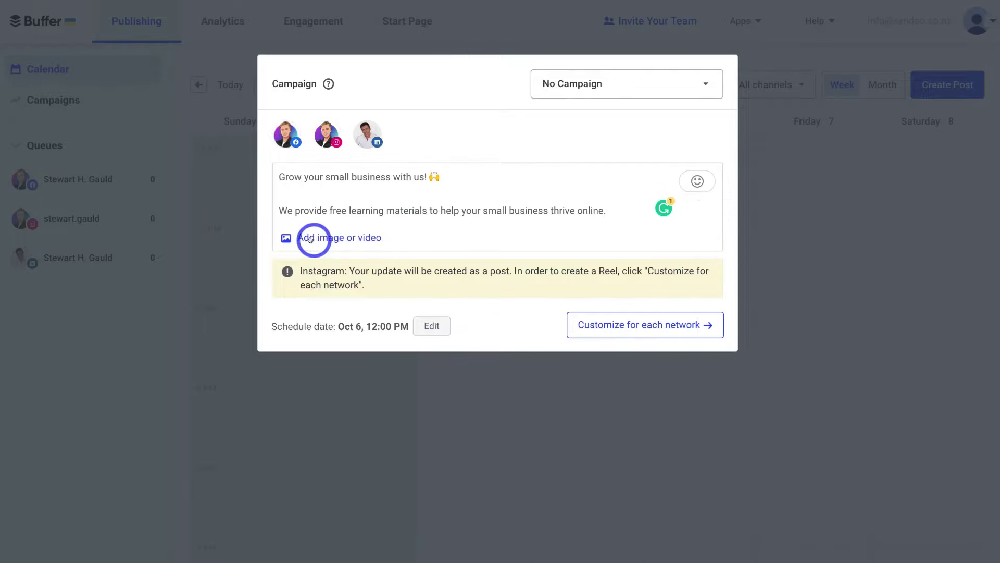
Upload and attach the Stew FB.png image beneath the post text.
{"action": "left_click", "coordinate": [341, 238]}
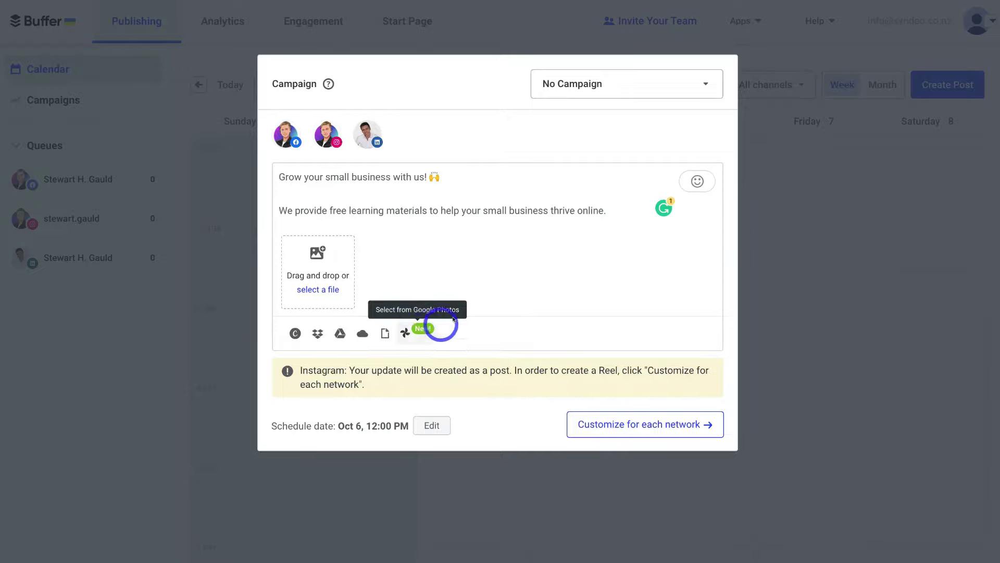
{"action": "left_click", "coordinate": [310, 268]}
{"action": "left_click", "coordinate": [459, 132]}
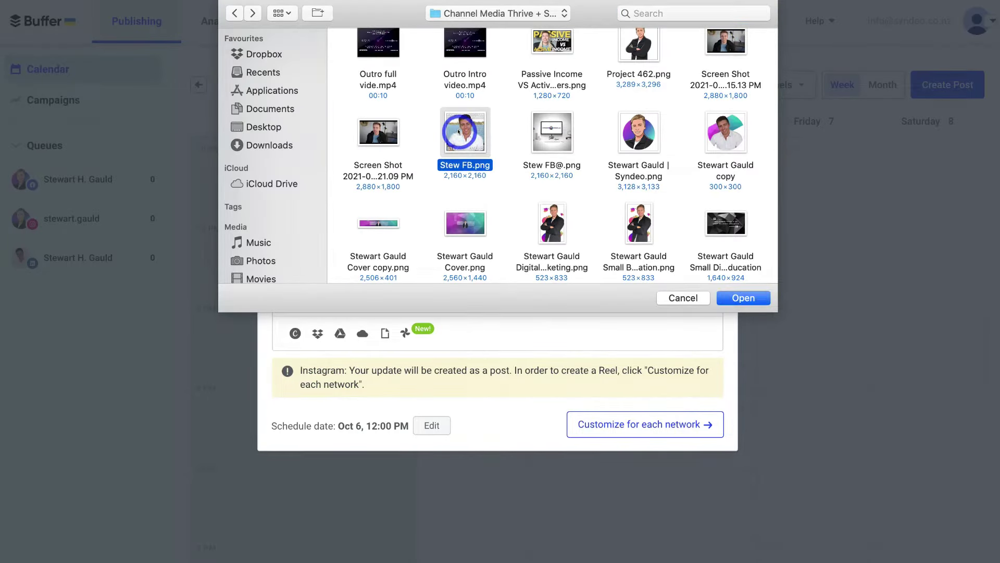
{"action": "left_click", "coordinate": [743, 298]}
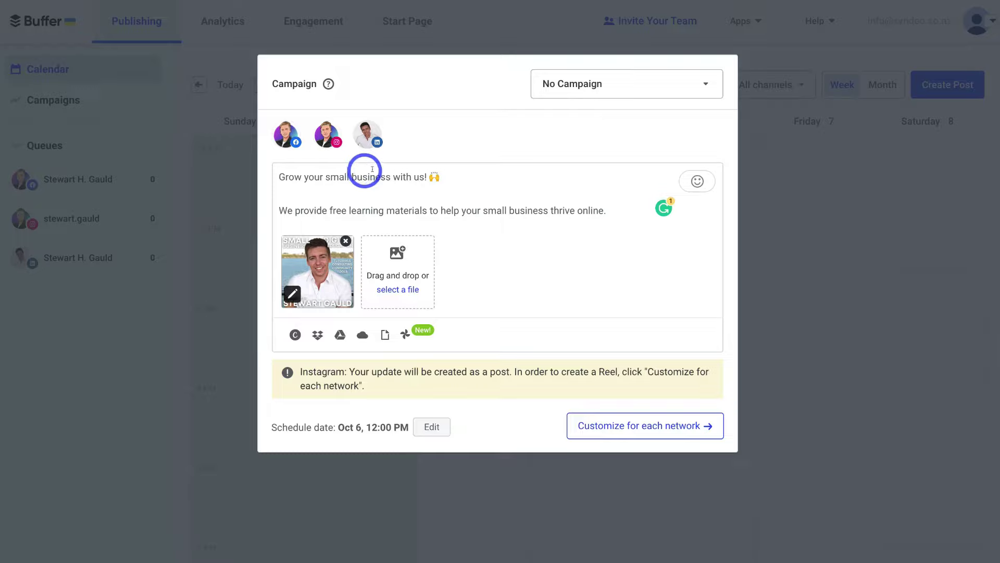
Change the post's scheduled time from 12:00 PM to 1:00 PM on Oct 6.
{"action": "left_click", "coordinate": [430, 425]}
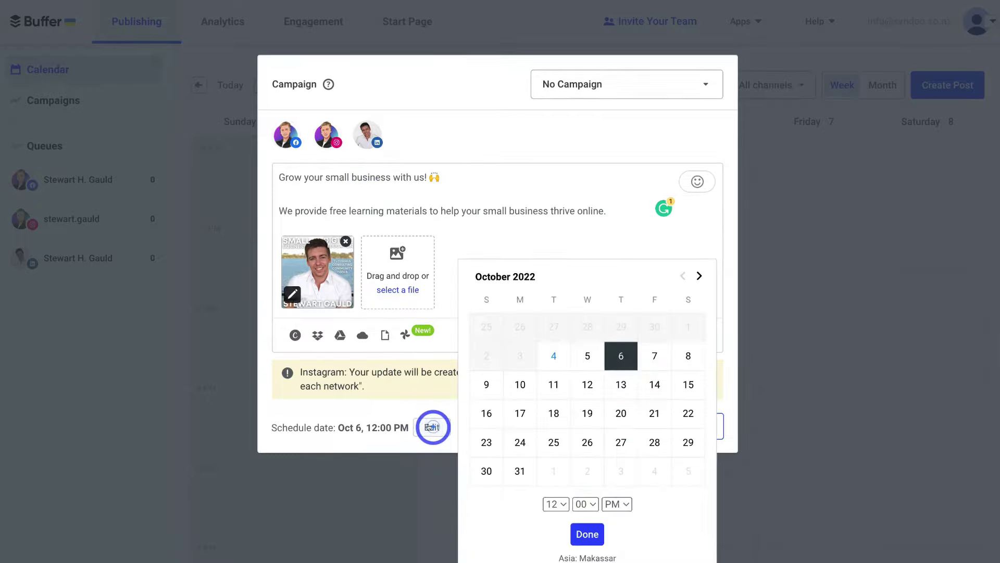
{"action": "left_click", "coordinate": [555, 503]}
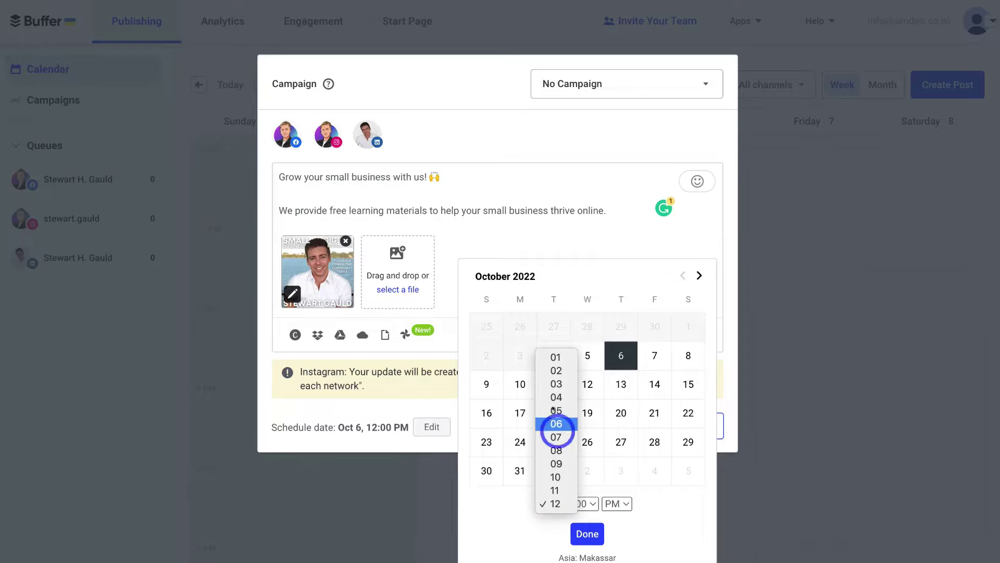
{"action": "left_click", "coordinate": [556, 356]}
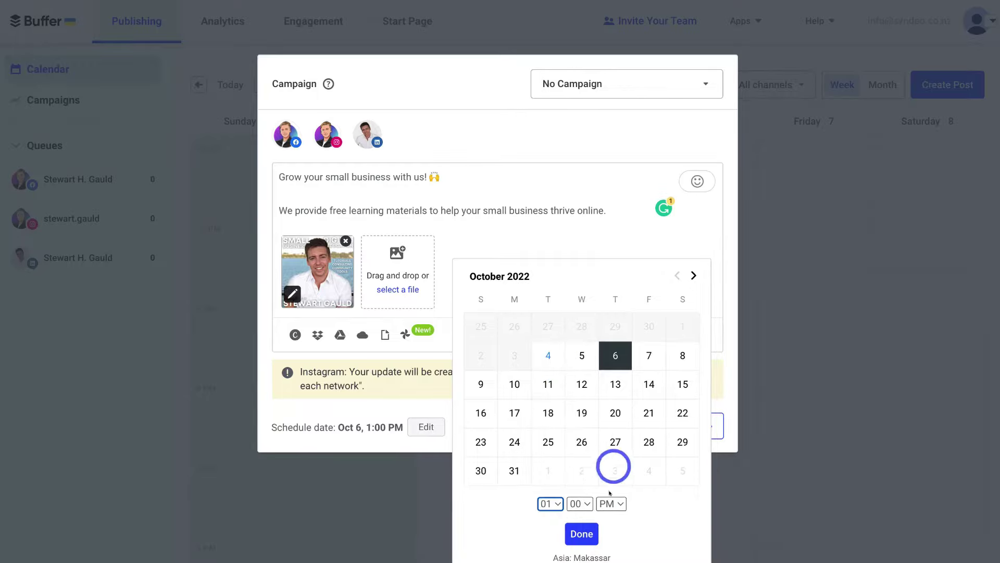
{"action": "left_click", "coordinate": [582, 534]}
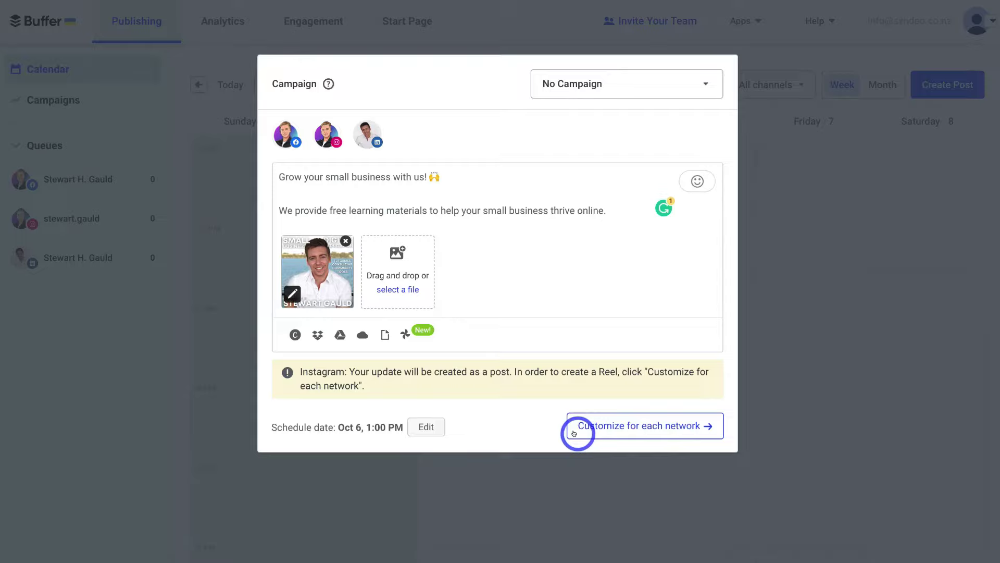
Customize the post per network, review the Instagram version, and open the Facebook version.
{"action": "left_click", "coordinate": [651, 426]}
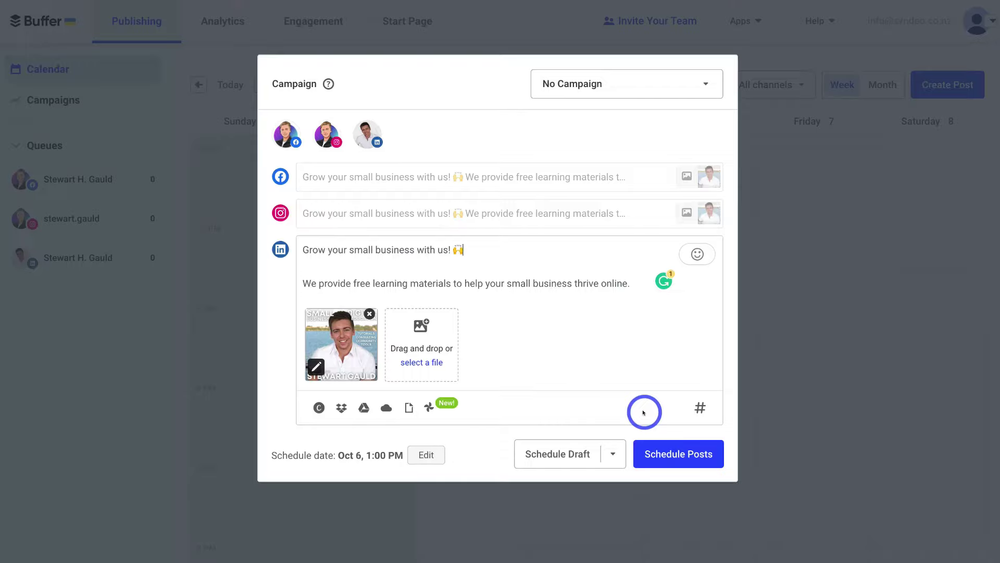
{"action": "left_click", "coordinate": [447, 219]}
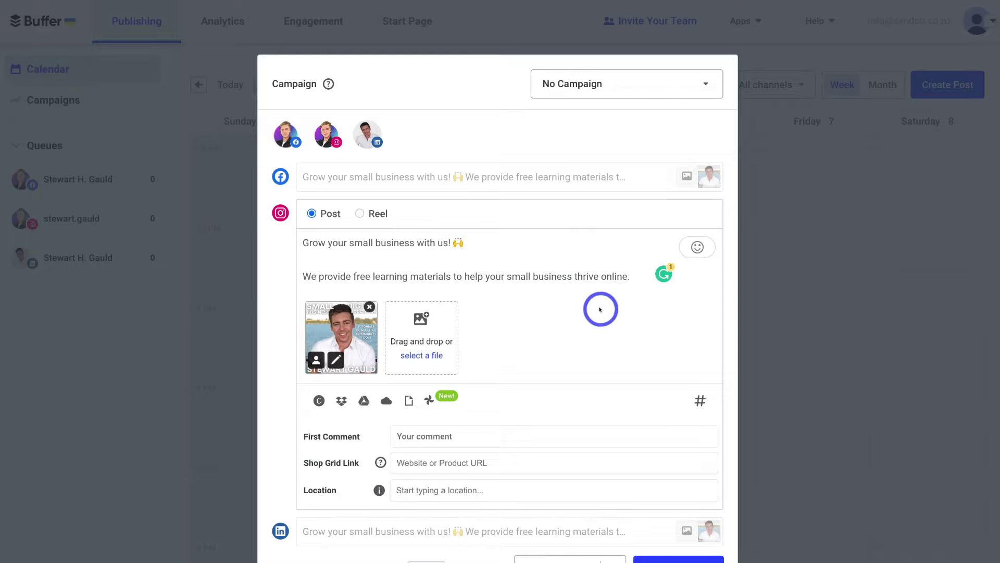
{"action": "left_click", "coordinate": [543, 178]}
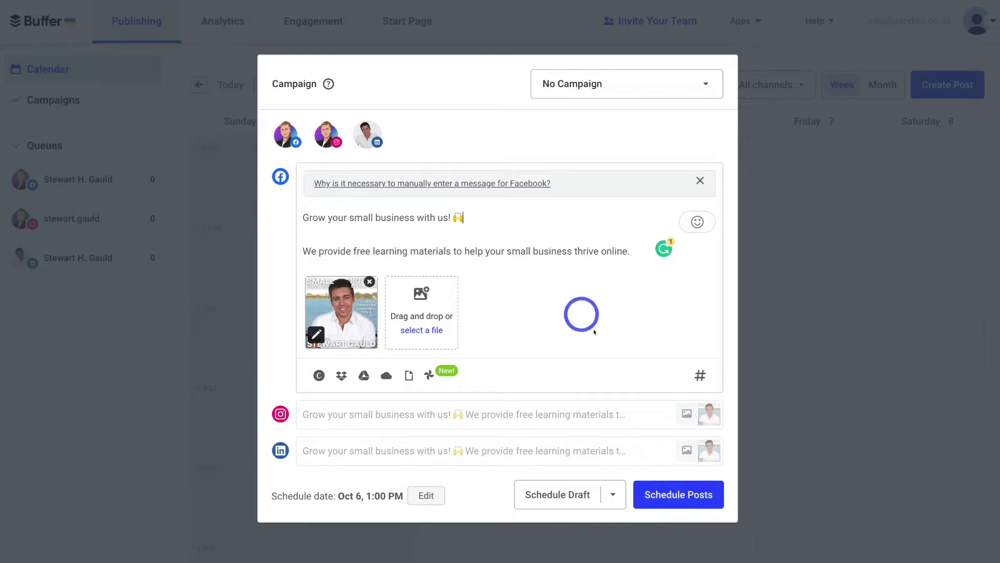
Save a 'Small Business' hashtag group with #smallbusinesstips #smallbusiness #marketing #businesstips.
{"action": "left_click", "coordinate": [699, 375]}
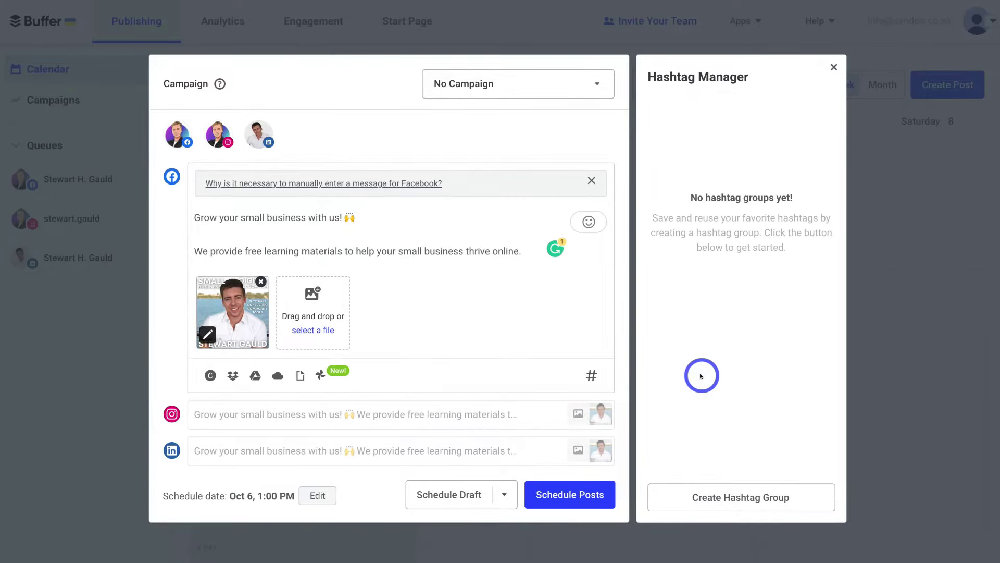
{"action": "left_click", "coordinate": [747, 497]}
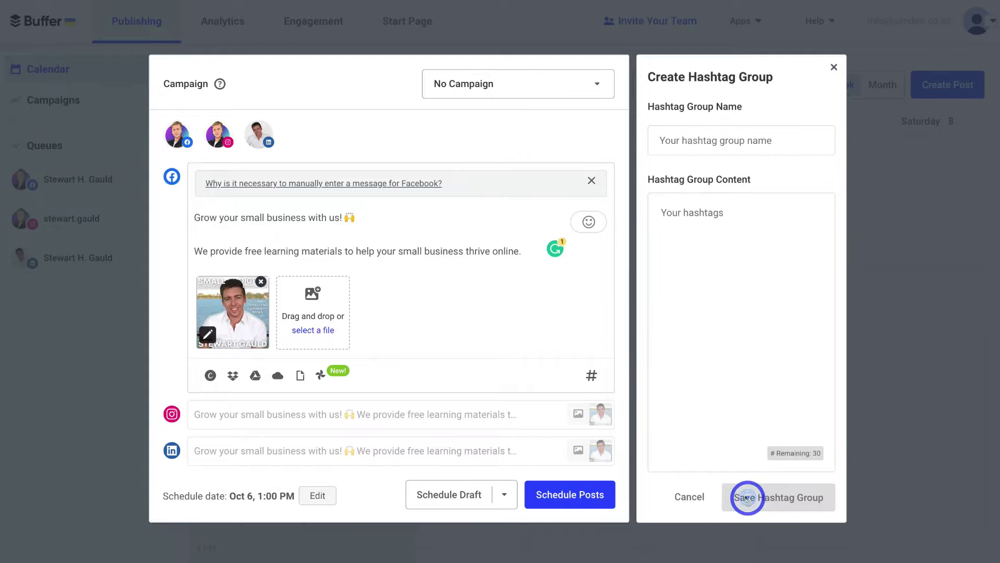
{"action": "left_click", "coordinate": [676, 141]}
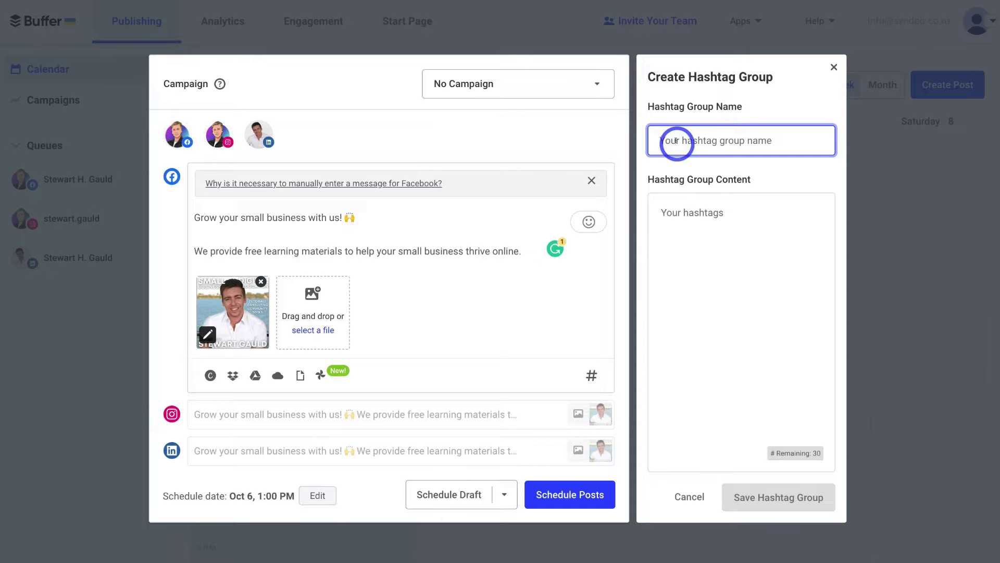
{"action": "type", "text": "Small Business"}
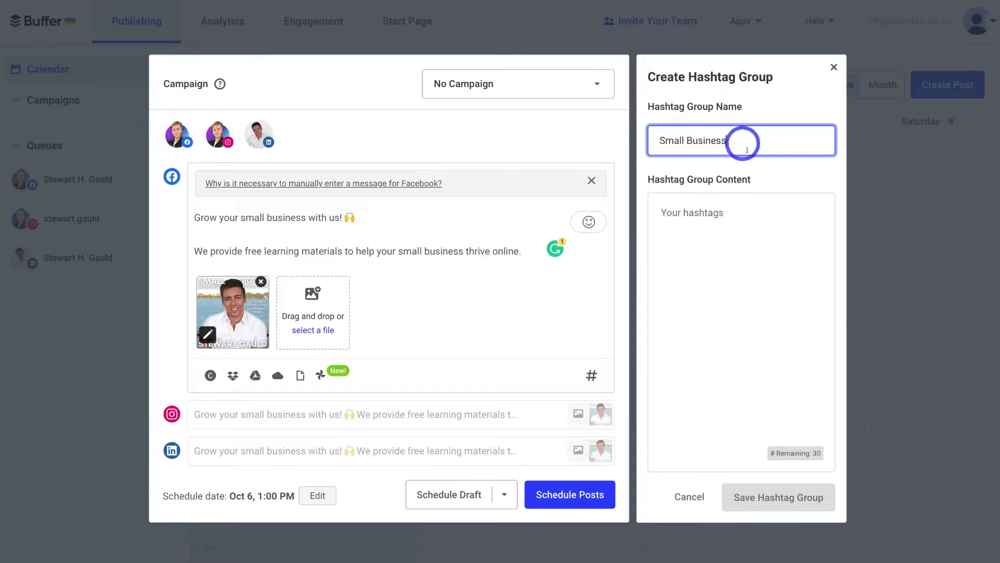
{"action": "left_click", "coordinate": [678, 211]}
{"action": "type", "text": "#smallbusinesstips #smallbusiness #marketing #businesstips"}
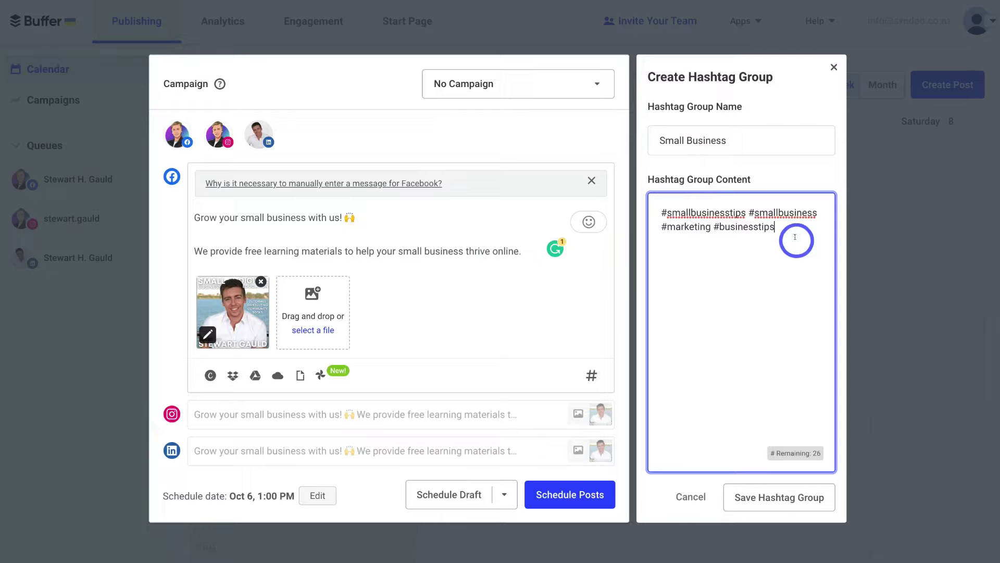
{"action": "left_click", "coordinate": [757, 498]}
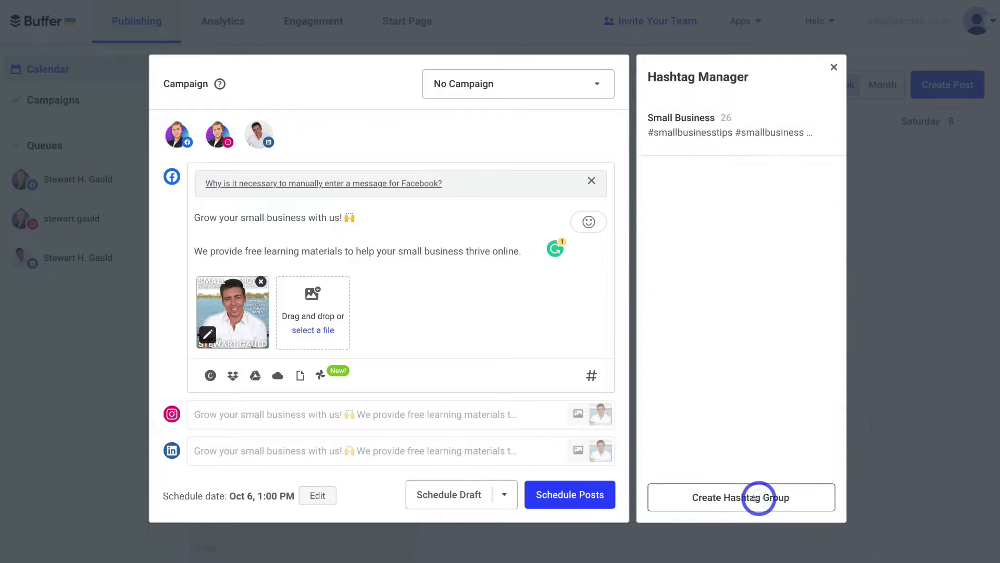
Insert the Small Business hashtags on a new line below the Facebook message.
{"action": "left_click", "coordinate": [529, 258]}
{"action": "key", "text": "Return"}
{"action": "key", "text": "Return"}
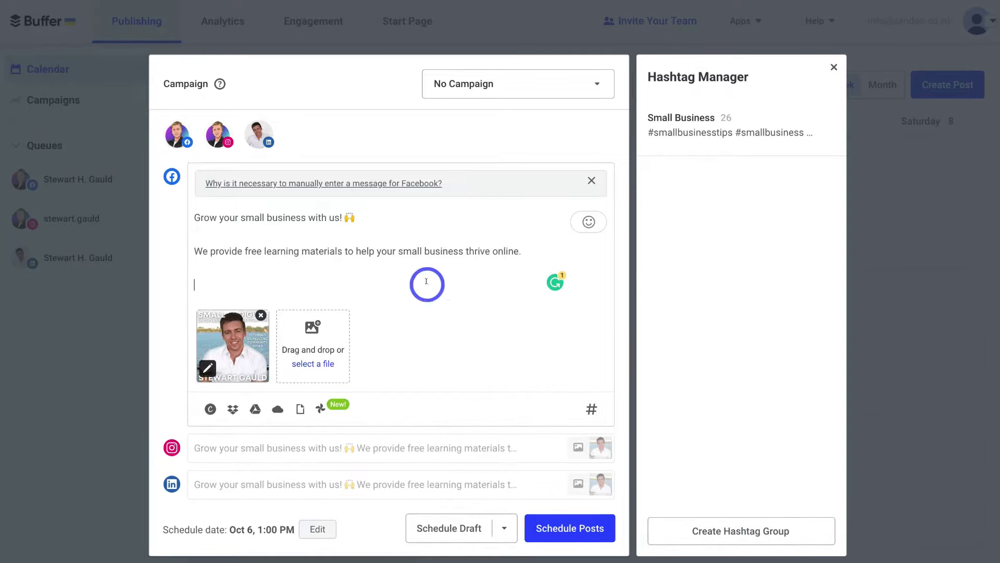
{"action": "mouse_move", "coordinate": [682, 137]}
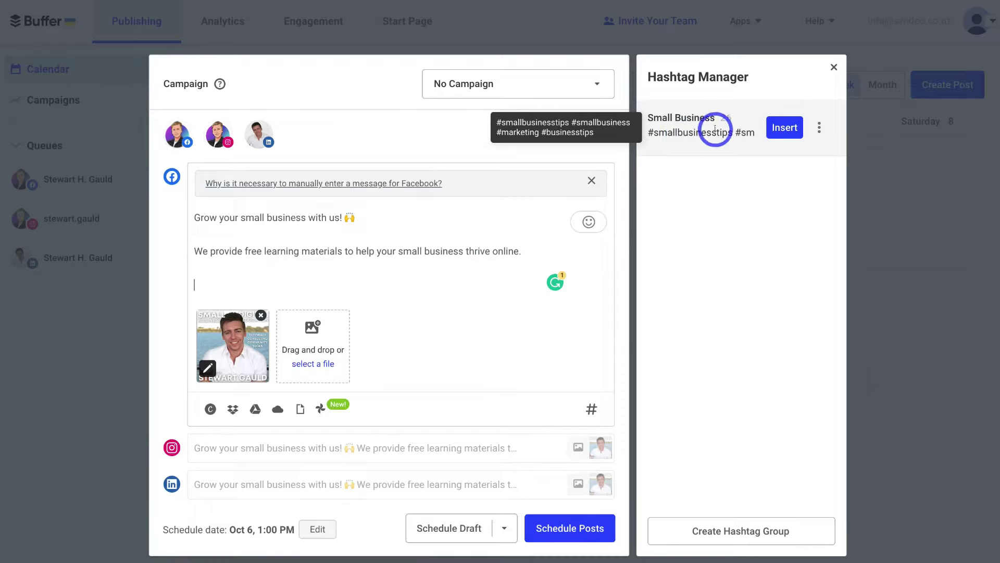
{"action": "left_click", "coordinate": [771, 131]}
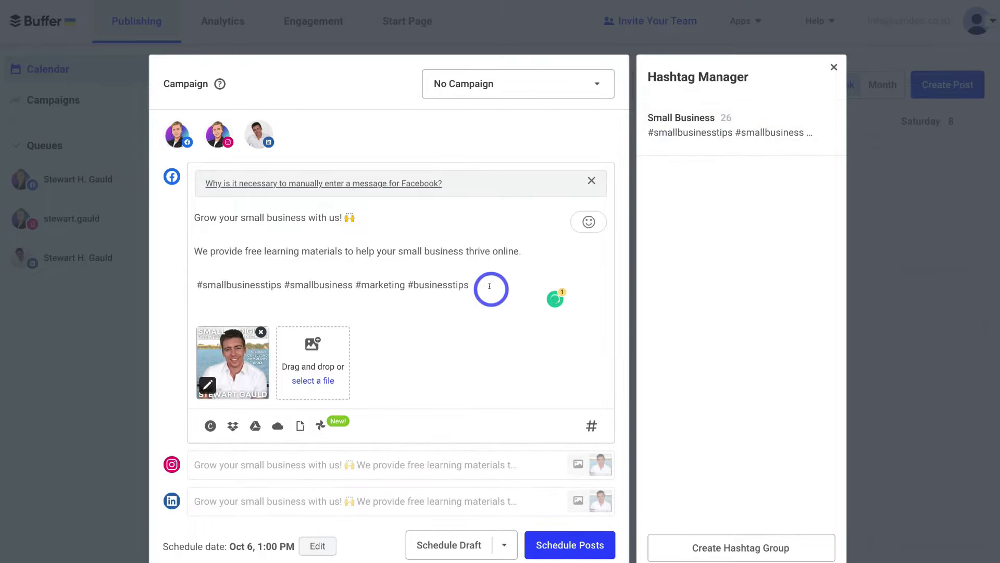
Insert the Small Business hashtags on a new line below the Instagram message.
{"action": "left_click", "coordinate": [431, 470]}
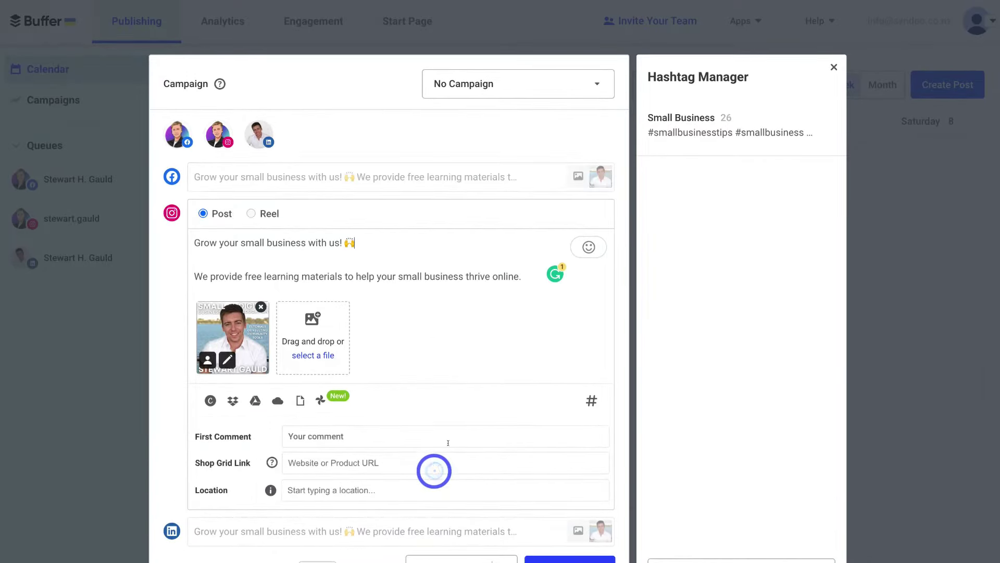
{"action": "left_click", "coordinate": [525, 276]}
{"action": "key", "text": "Return"}
{"action": "key", "text": "Return"}
{"action": "mouse_move", "coordinate": [727, 146]}
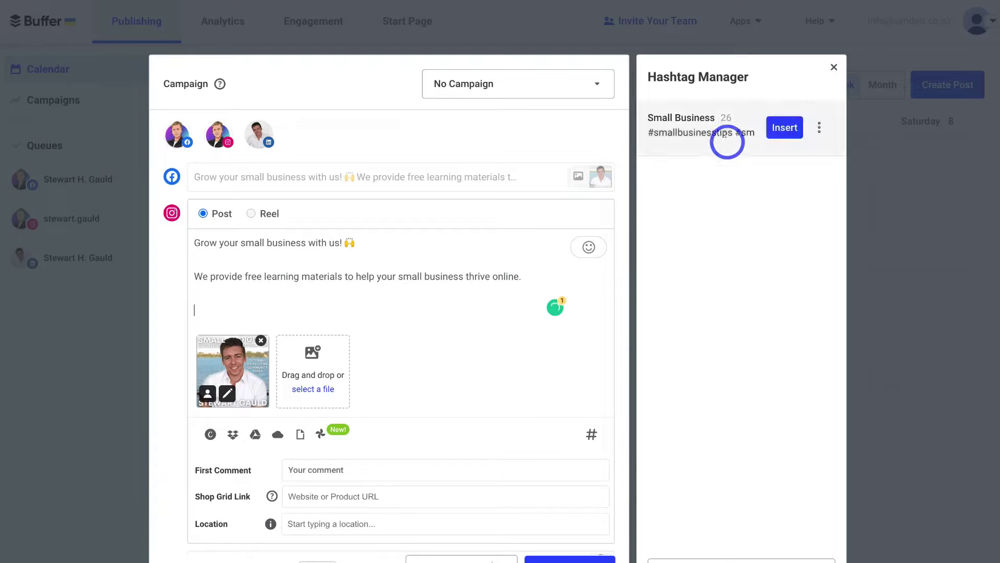
{"action": "left_click", "coordinate": [784, 127]}
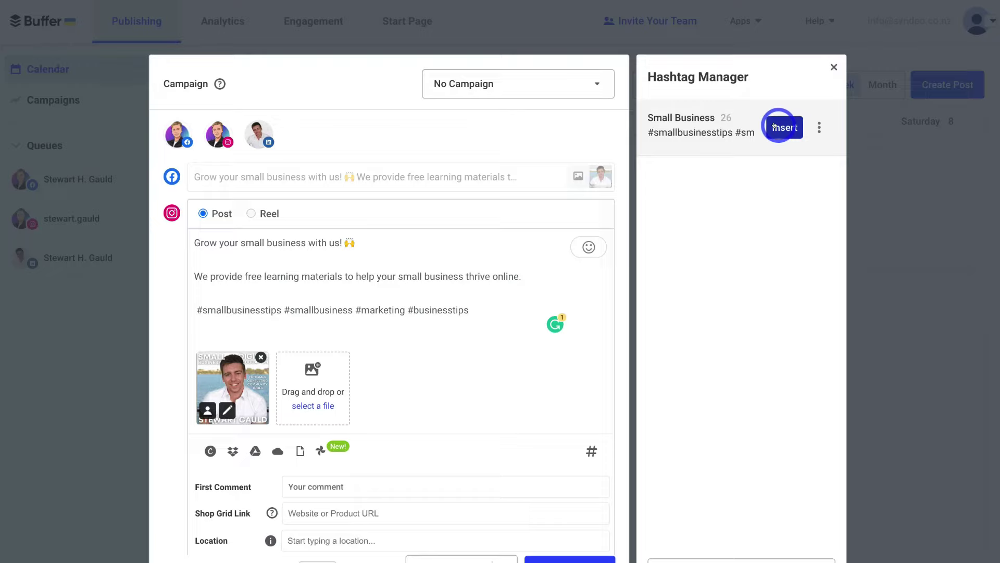
{"action": "scroll", "coordinate": [505, 317], "scroll_direction": "down", "scroll_amount": 1}
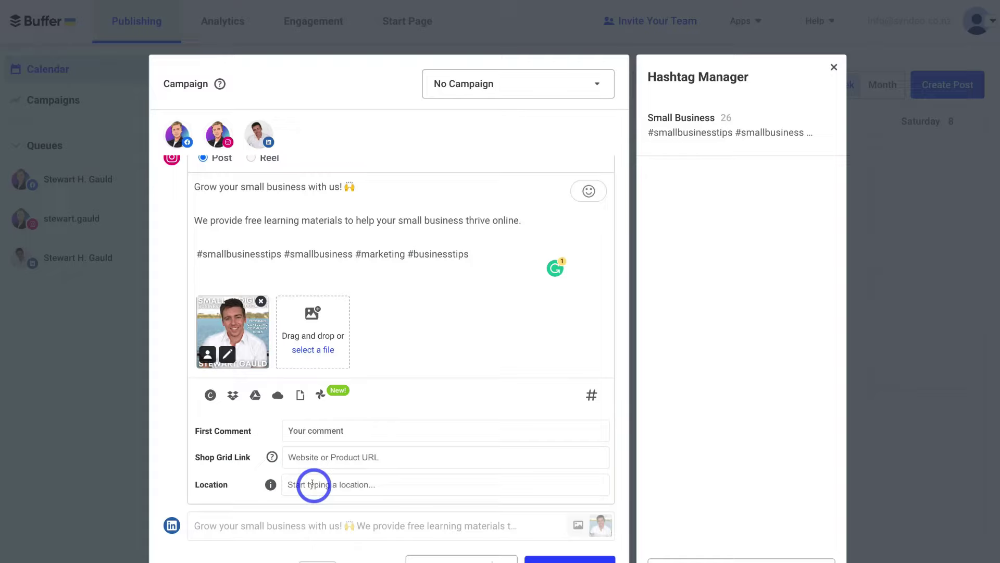
Review the LinkedIn version with its image, then schedule the post on all three channels.
{"action": "left_click", "coordinate": [278, 529]}
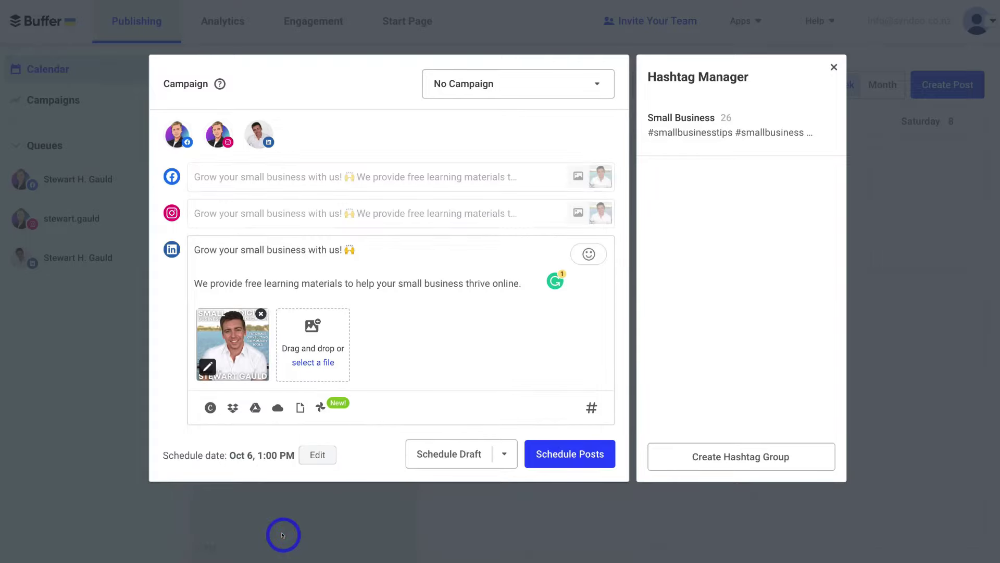
{"action": "left_click", "coordinate": [414, 335]}
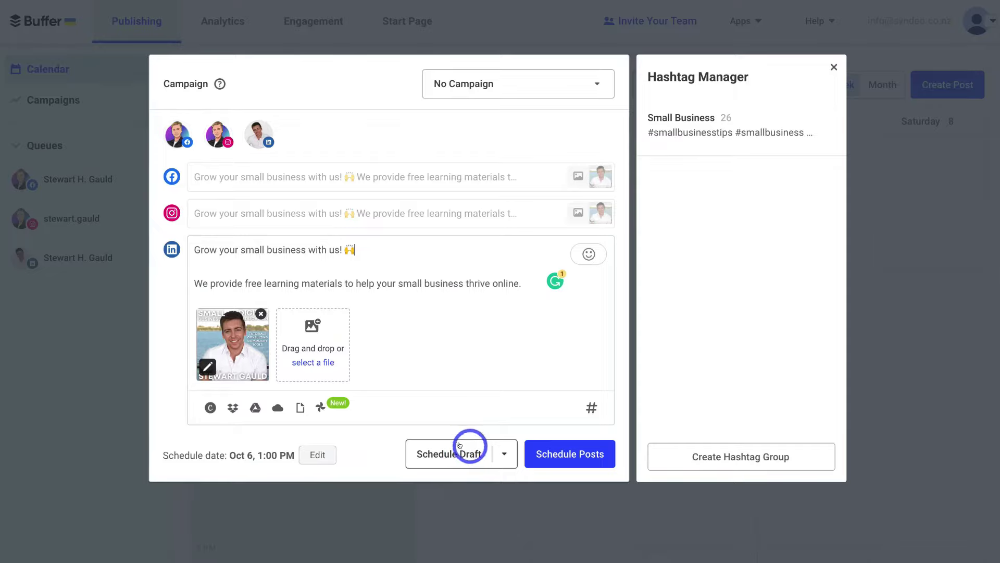
{"action": "left_click", "coordinate": [569, 453]}
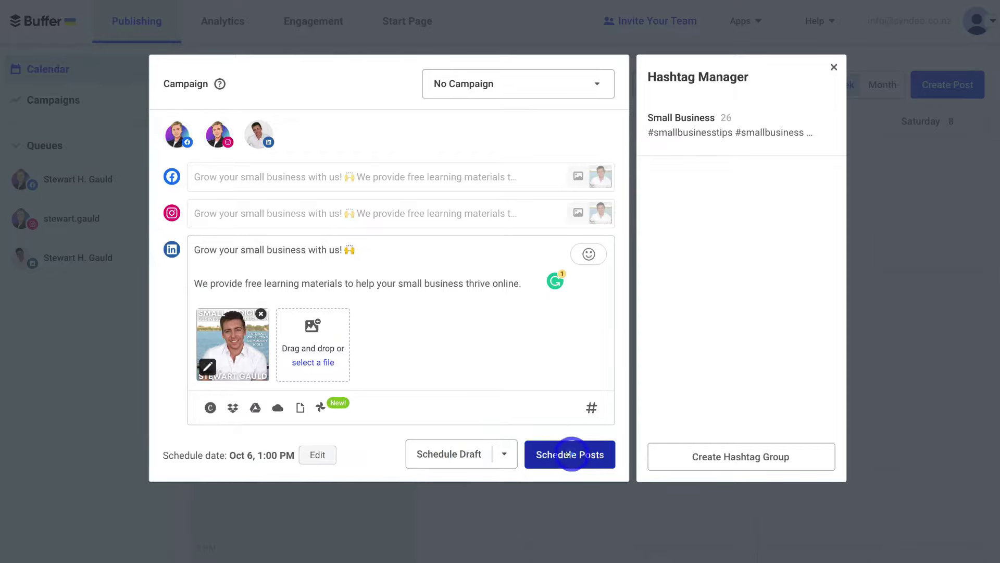
Check the three new Thursday posts on the calendar and go to Analytics home.
{"action": "mouse_move", "coordinate": [677, 385]}
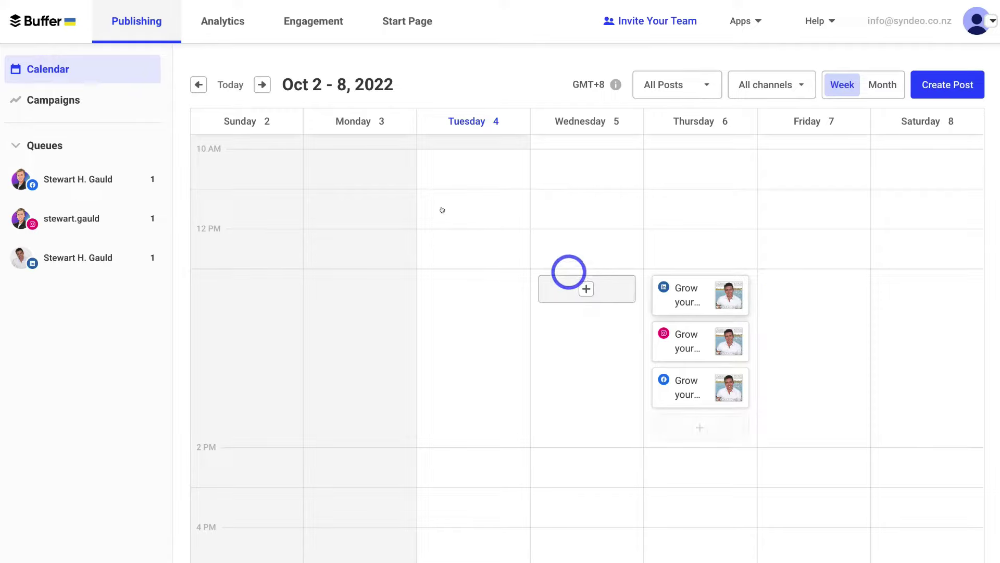
{"action": "left_click", "coordinate": [209, 25]}
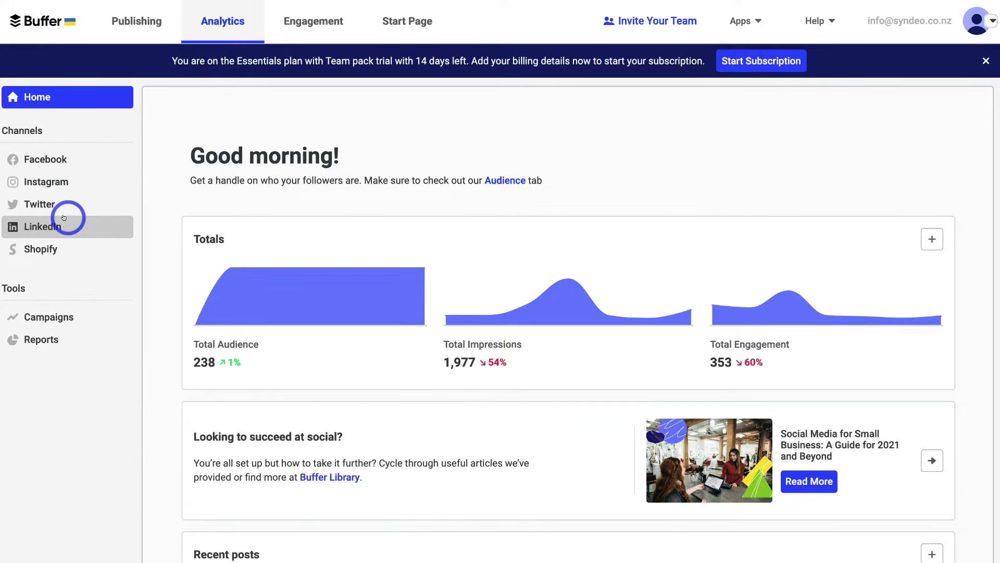
View Facebook channel analytics (79 engaged users, 121 impressions) and check its profile list.
{"action": "scroll", "coordinate": [159, 248], "scroll_direction": "down", "scroll_amount": 6}
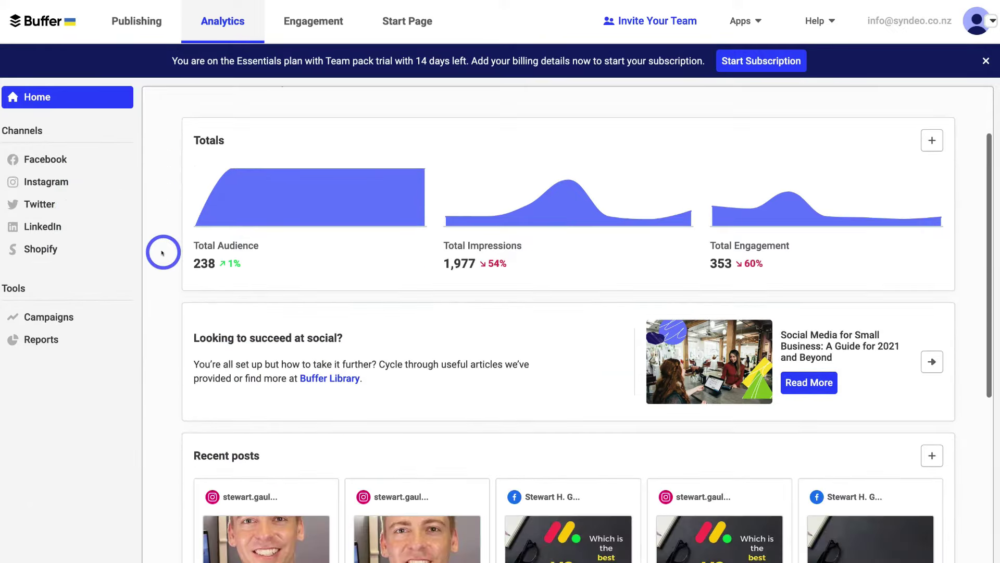
{"action": "scroll", "coordinate": [163, 252], "scroll_direction": "down", "scroll_amount": 5}
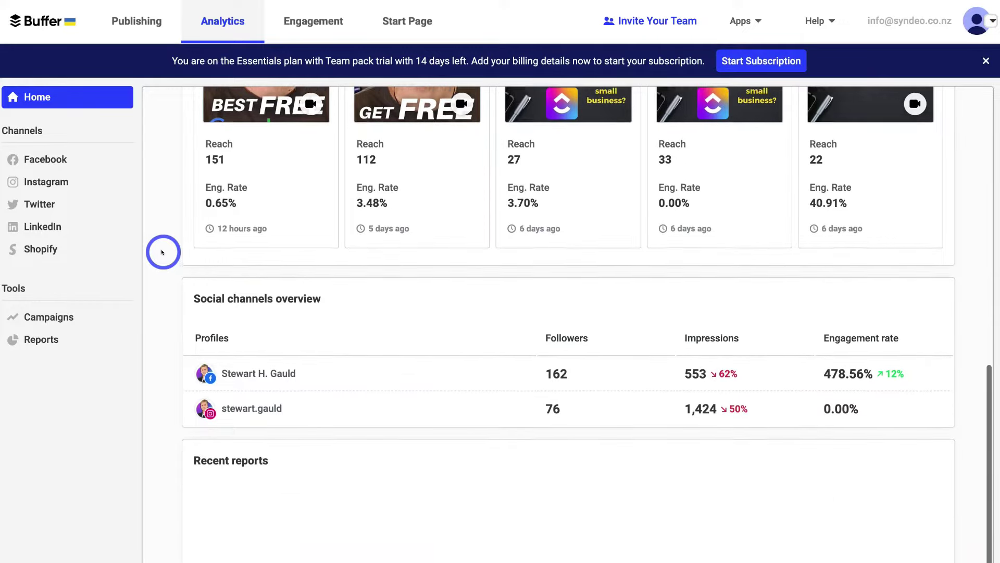
{"action": "scroll", "coordinate": [162, 253], "scroll_direction": "up", "scroll_amount": 11}
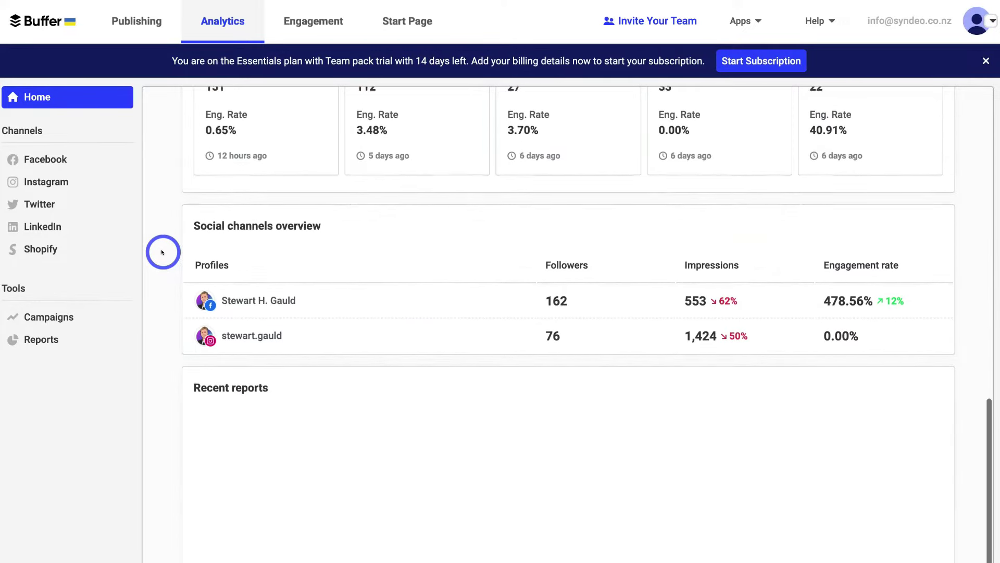
{"action": "scroll", "coordinate": [162, 253], "scroll_direction": "up", "scroll_amount": 2}
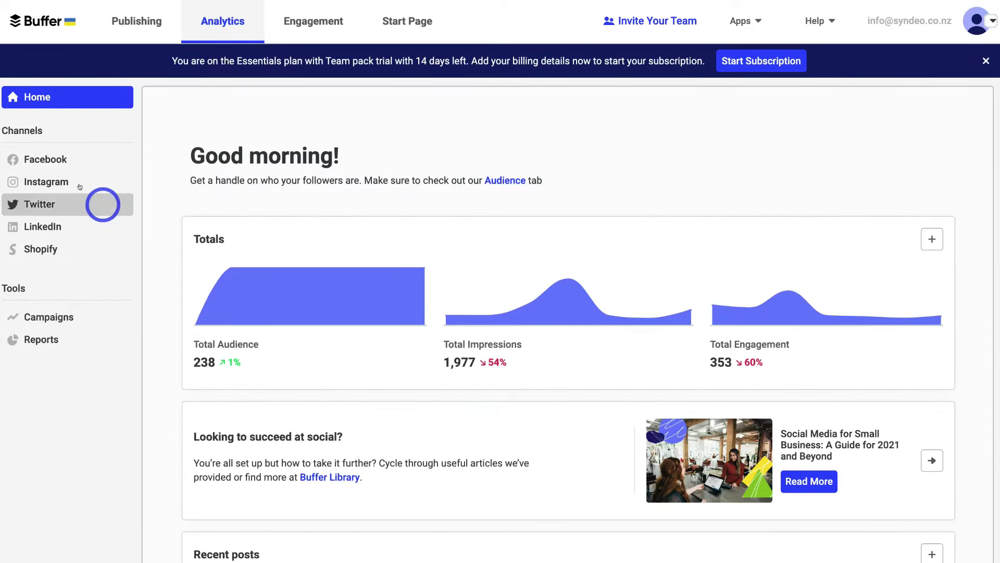
{"action": "left_click", "coordinate": [41, 157]}
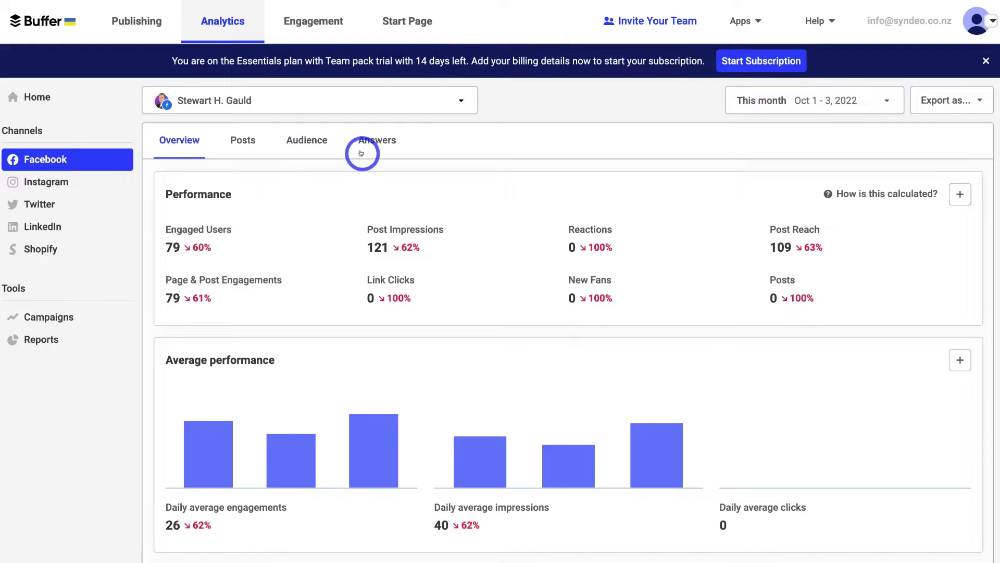
{"action": "left_click", "coordinate": [454, 101]}
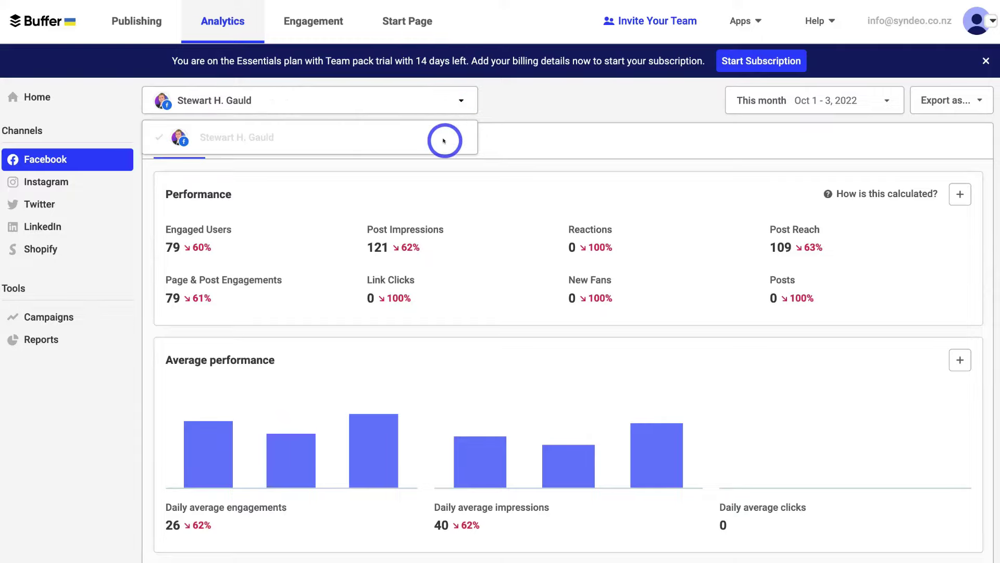
{"action": "left_click", "coordinate": [495, 136]}
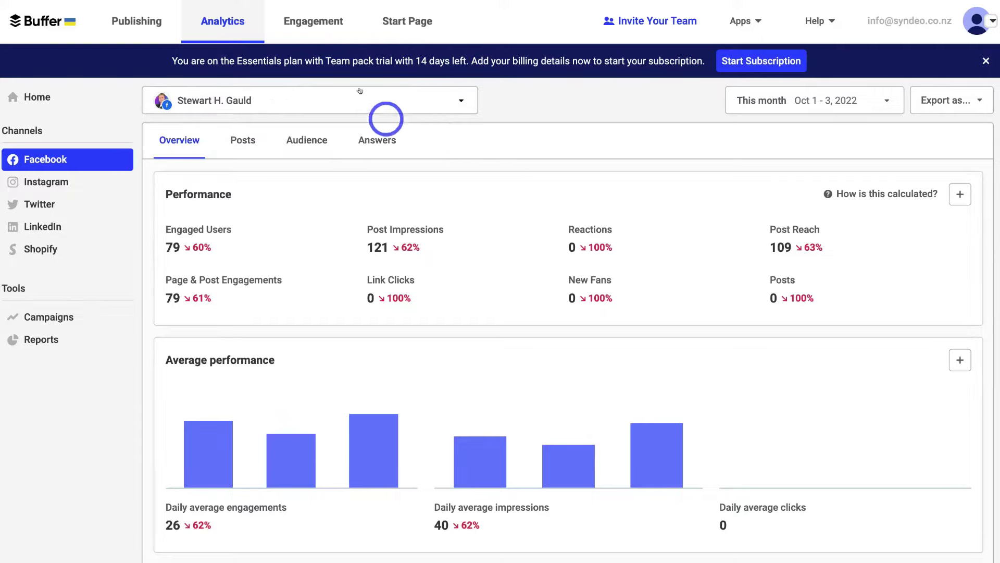
{"action": "left_click", "coordinate": [319, 35]}
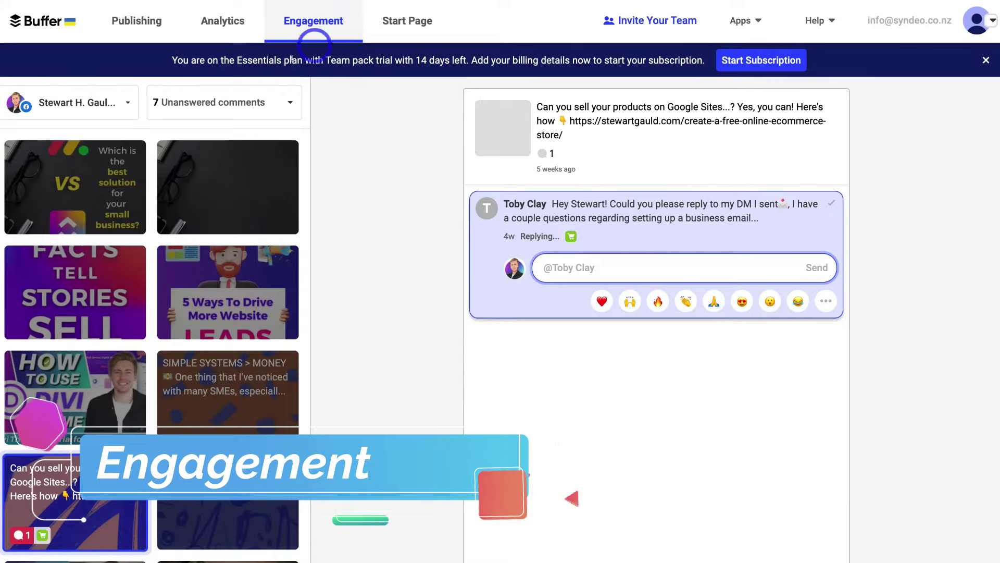
Check the Engagement account selector and review the Google Sites comment thread.
{"action": "left_click", "coordinate": [127, 101]}
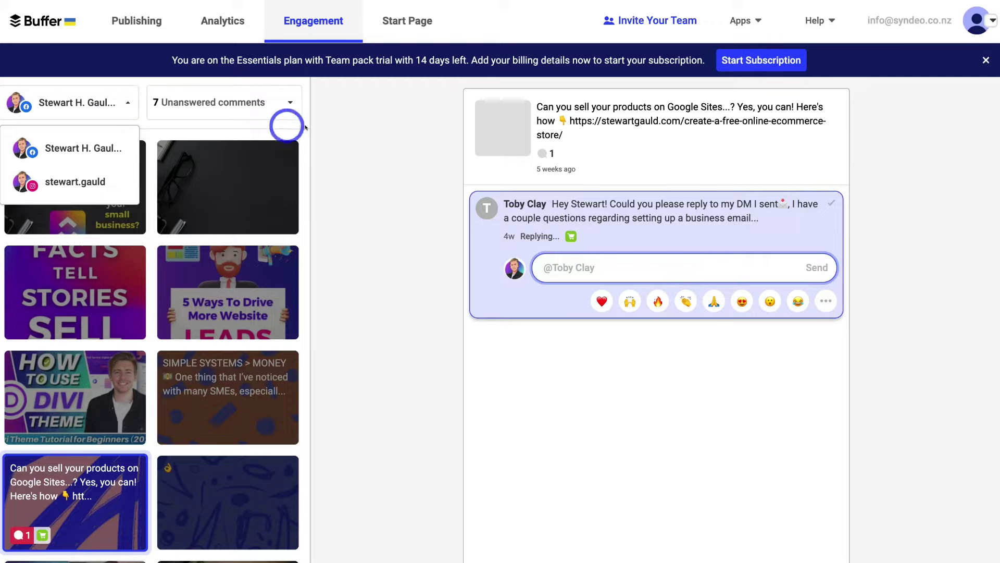
{"action": "left_click", "coordinate": [379, 137]}
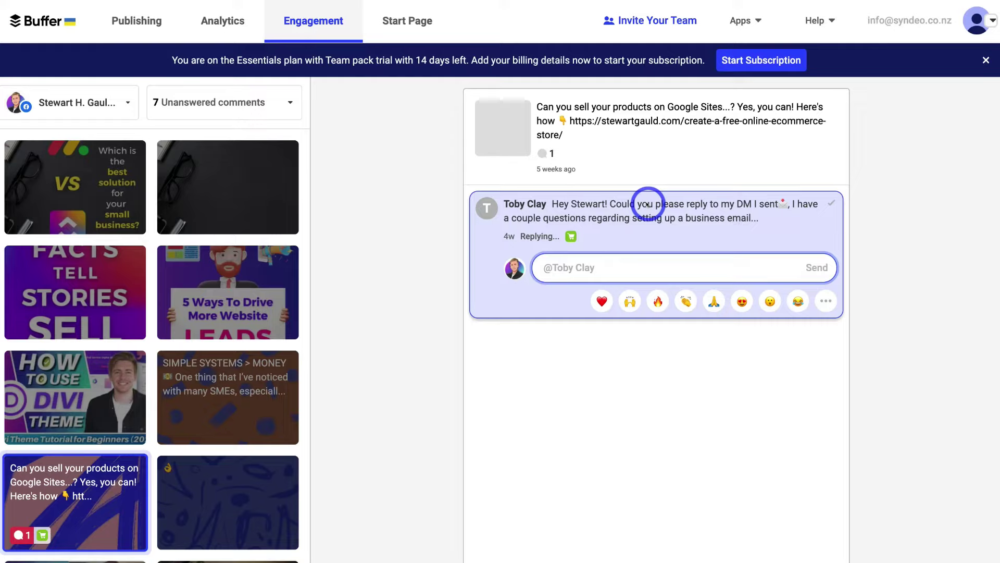
{"action": "left_click", "coordinate": [394, 29]}
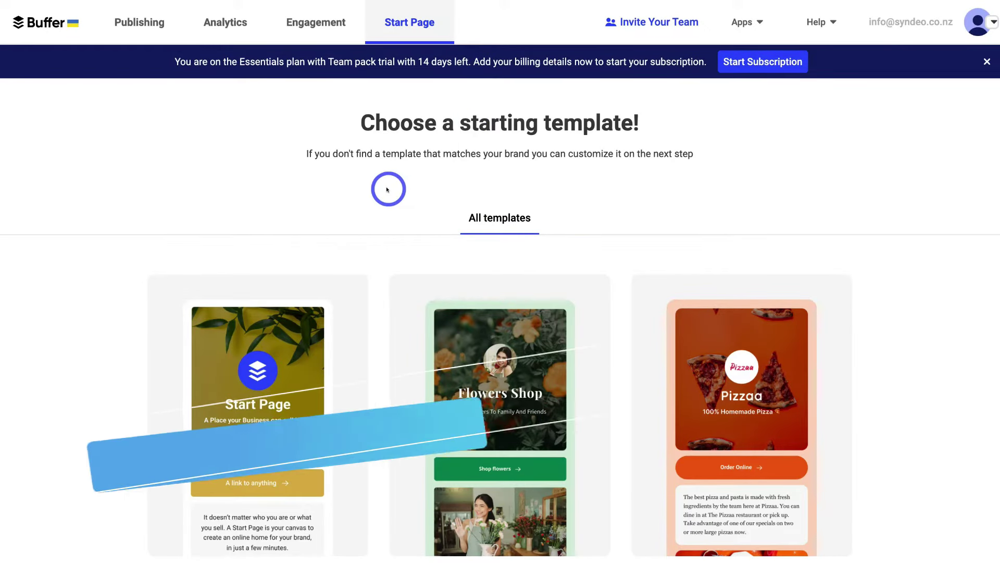
Pick the Scott See template from the Start Page template gallery.
{"action": "scroll", "coordinate": [388, 189], "scroll_direction": "down", "scroll_amount": 4}
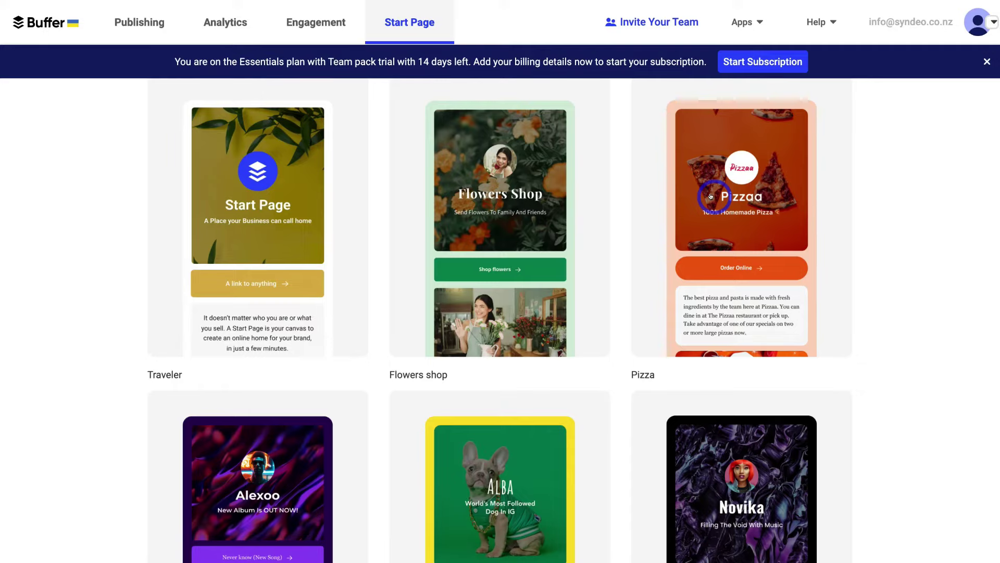
{"action": "scroll", "coordinate": [711, 196], "scroll_direction": "down", "scroll_amount": 7}
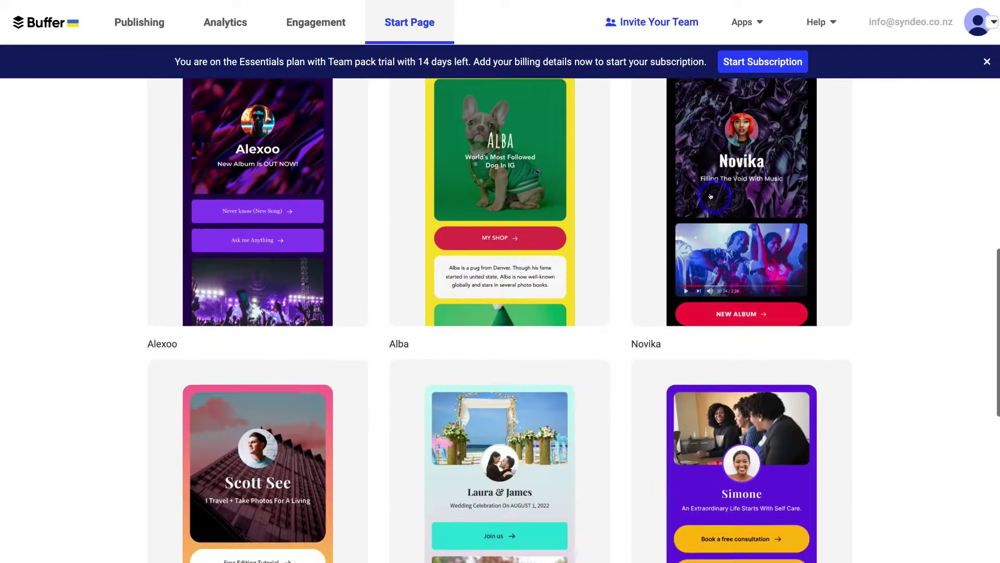
{"action": "scroll", "coordinate": [710, 196], "scroll_direction": "down", "scroll_amount": 5}
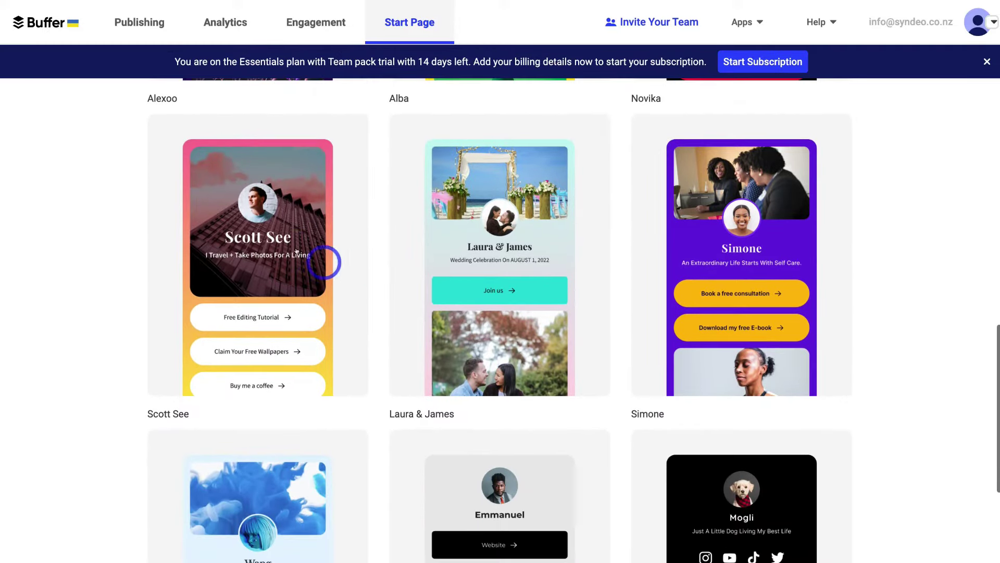
{"action": "left_click", "coordinate": [252, 262]}
Enter a name for the new Start Page and continue into the editor.
{"action": "left_click", "coordinate": [373, 318]}
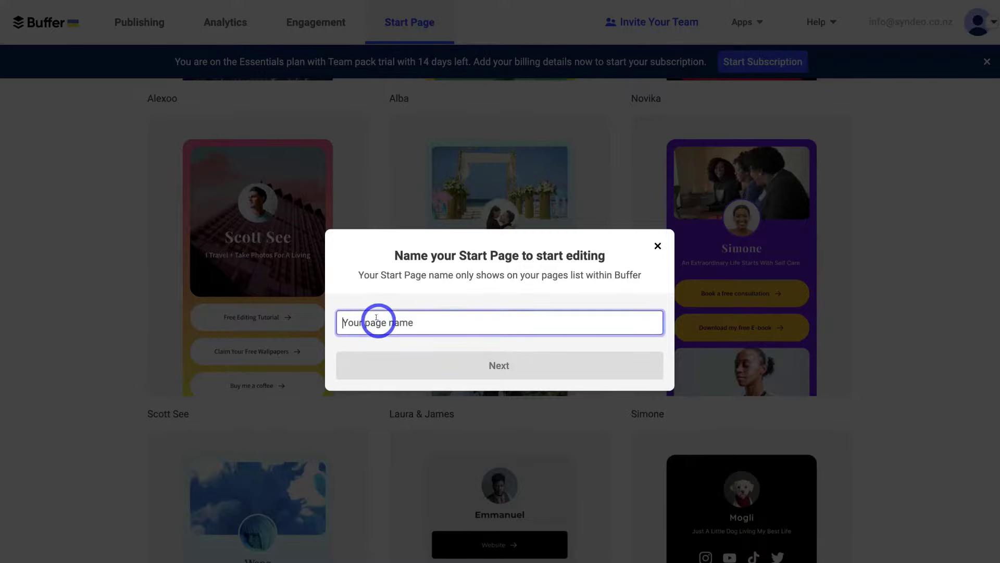
{"action": "type", "text": "Stewart Gauld"}
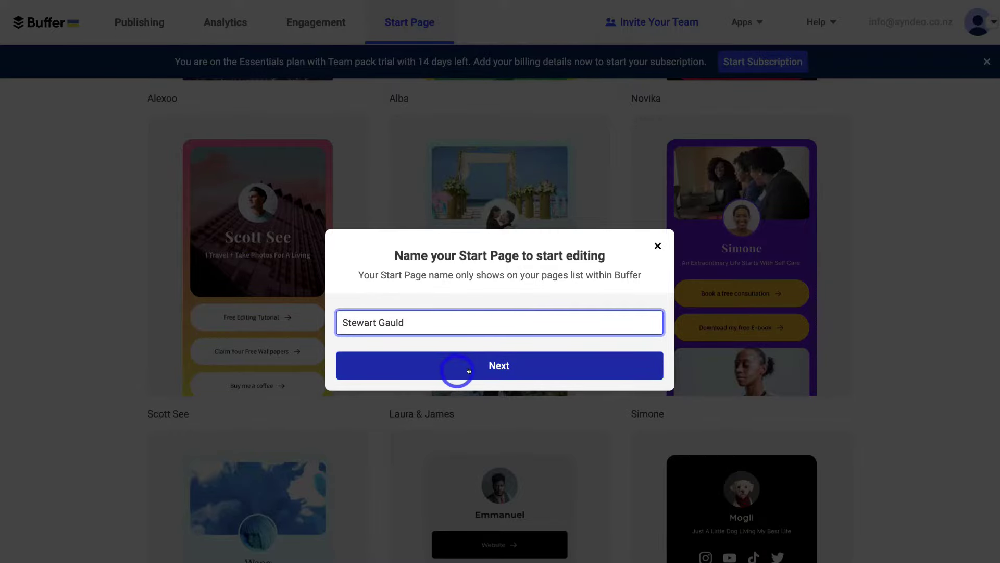
{"action": "left_click", "coordinate": [535, 366]}
Open the Free Editing Tutorial button link in Your Site Layout for editing.
{"action": "scroll", "coordinate": [409, 338], "scroll_direction": "down", "scroll_amount": 5}
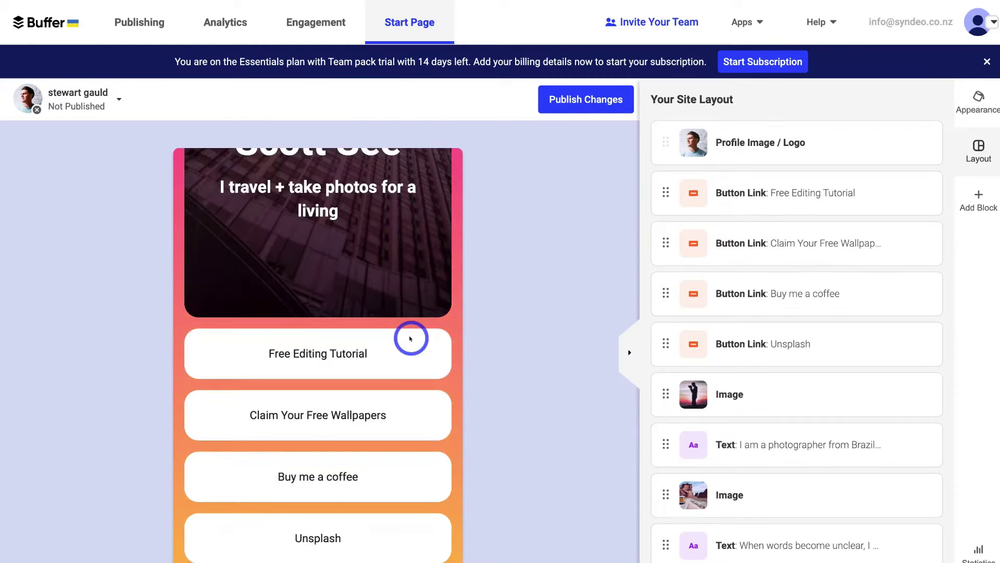
{"action": "scroll", "coordinate": [407, 338], "scroll_direction": "down", "scroll_amount": 4}
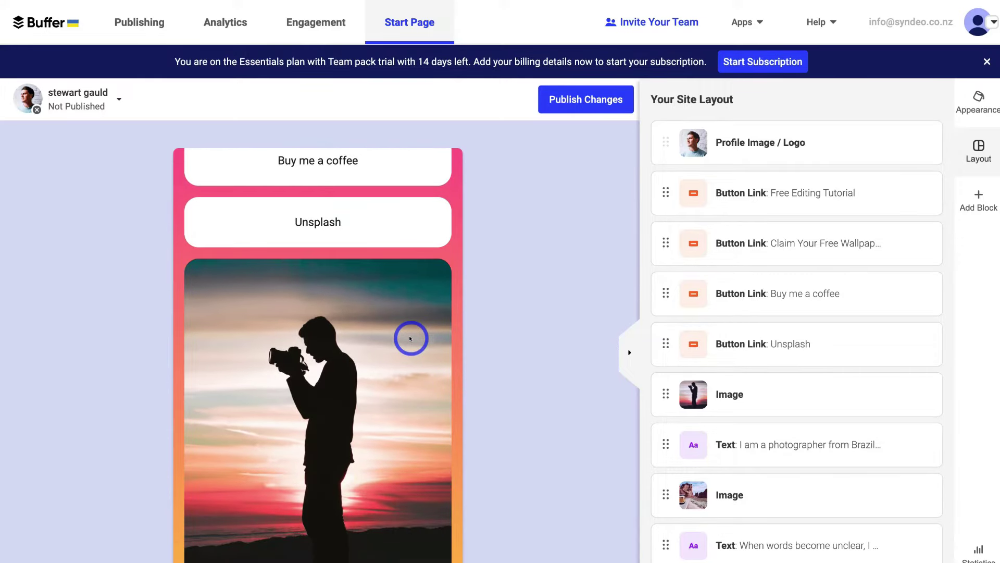
{"action": "scroll", "coordinate": [410, 338], "scroll_direction": "down", "scroll_amount": 2}
{"action": "scroll", "coordinate": [411, 339], "scroll_direction": "down", "scroll_amount": 8}
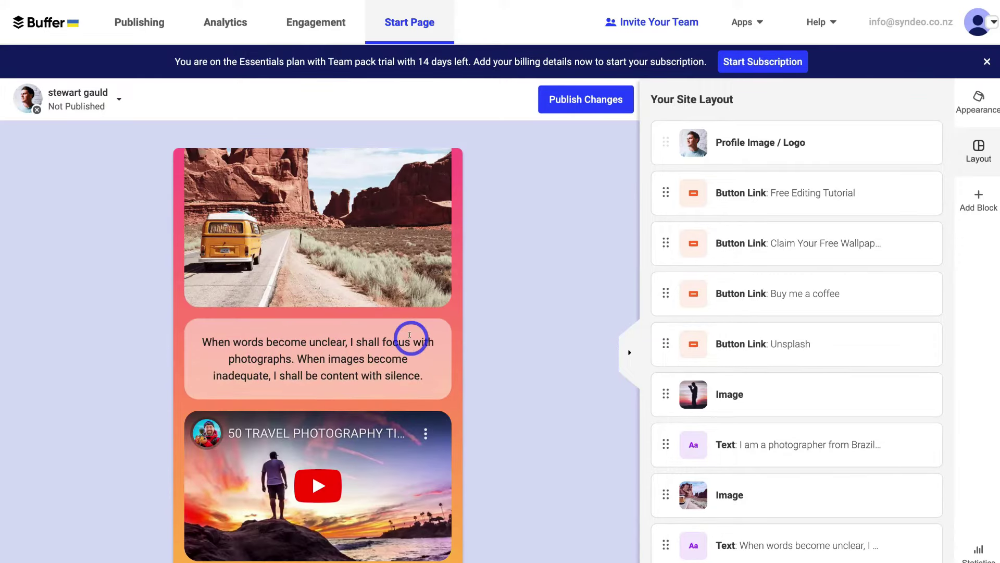
{"action": "scroll", "coordinate": [410, 336], "scroll_direction": "up", "scroll_amount": 15}
{"action": "scroll", "coordinate": [408, 338], "scroll_direction": "down", "scroll_amount": 3}
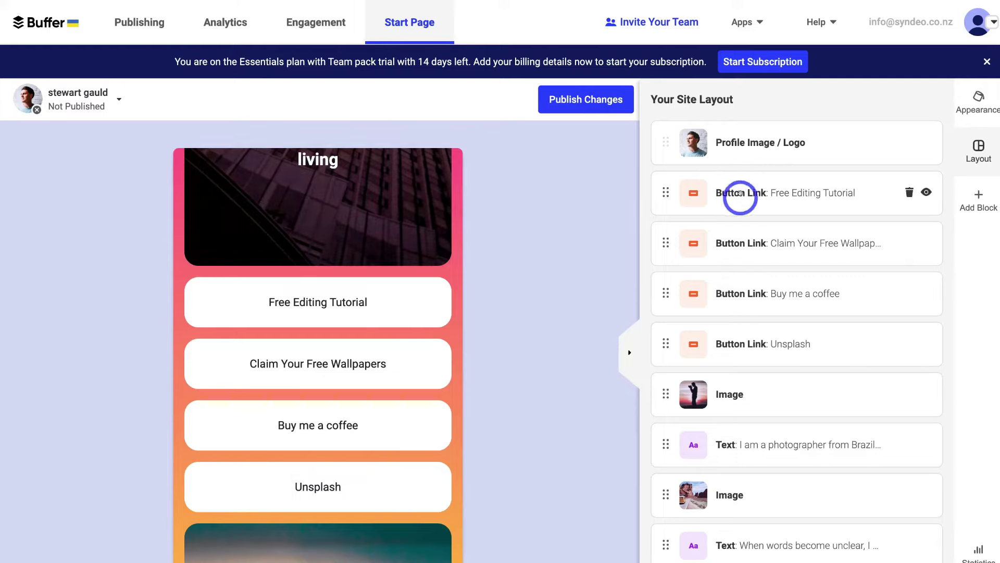
{"action": "left_click", "coordinate": [795, 192]}
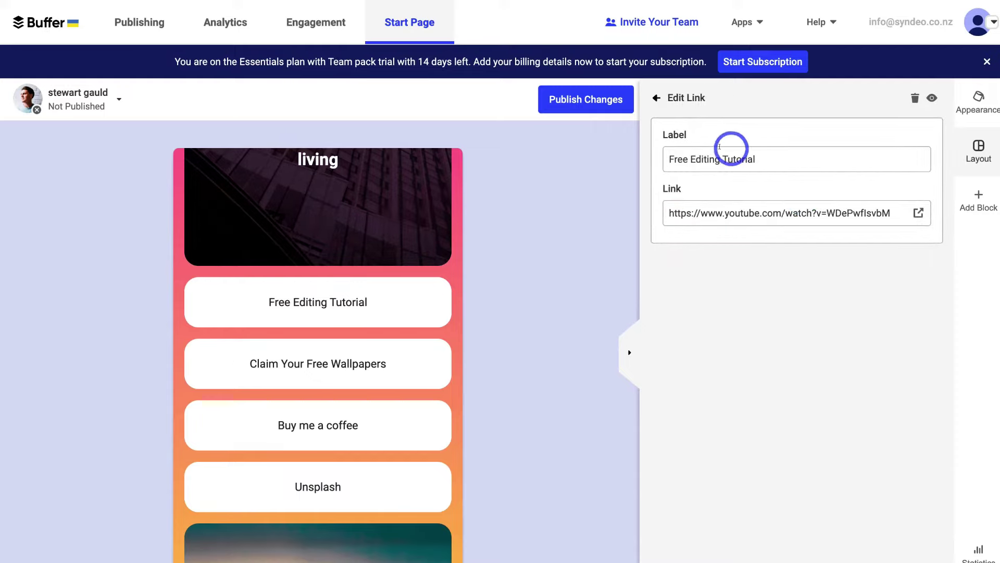